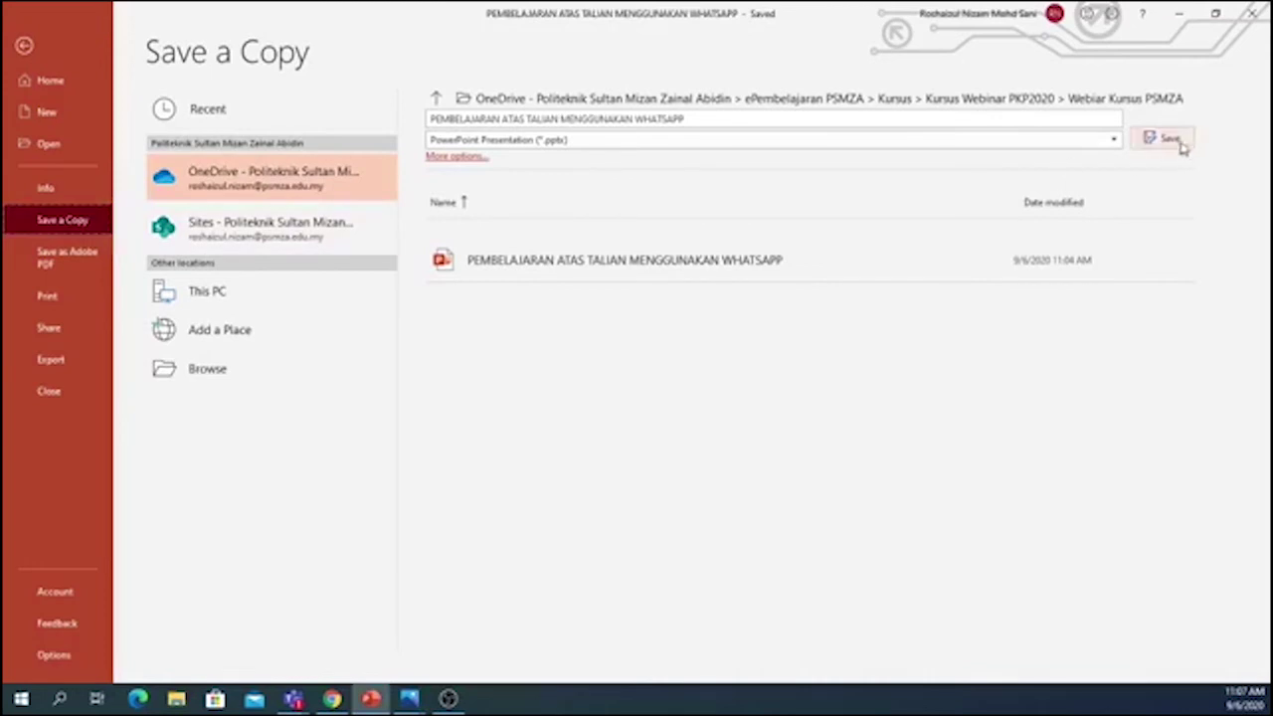
- Set the file type of the presentation copy to PNG Portable Network Graphics Format
left_click(1118, 144)
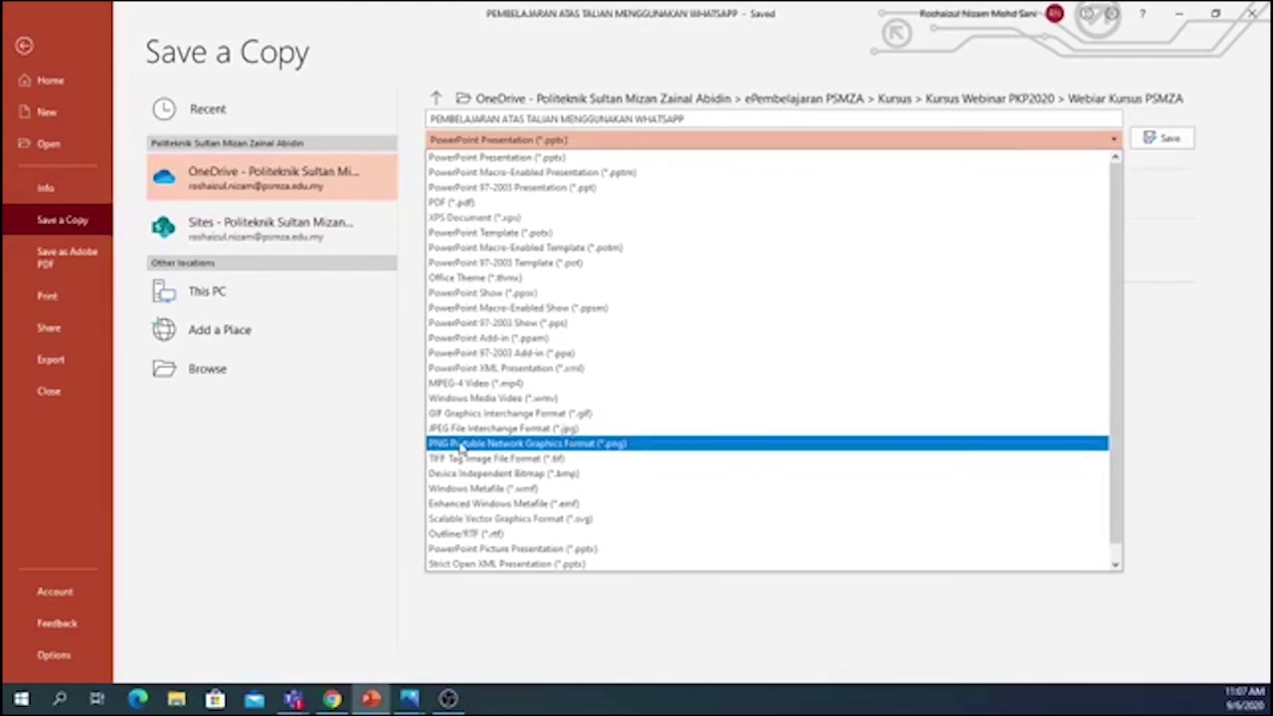
left_click(461, 444)
left_click(442, 159)
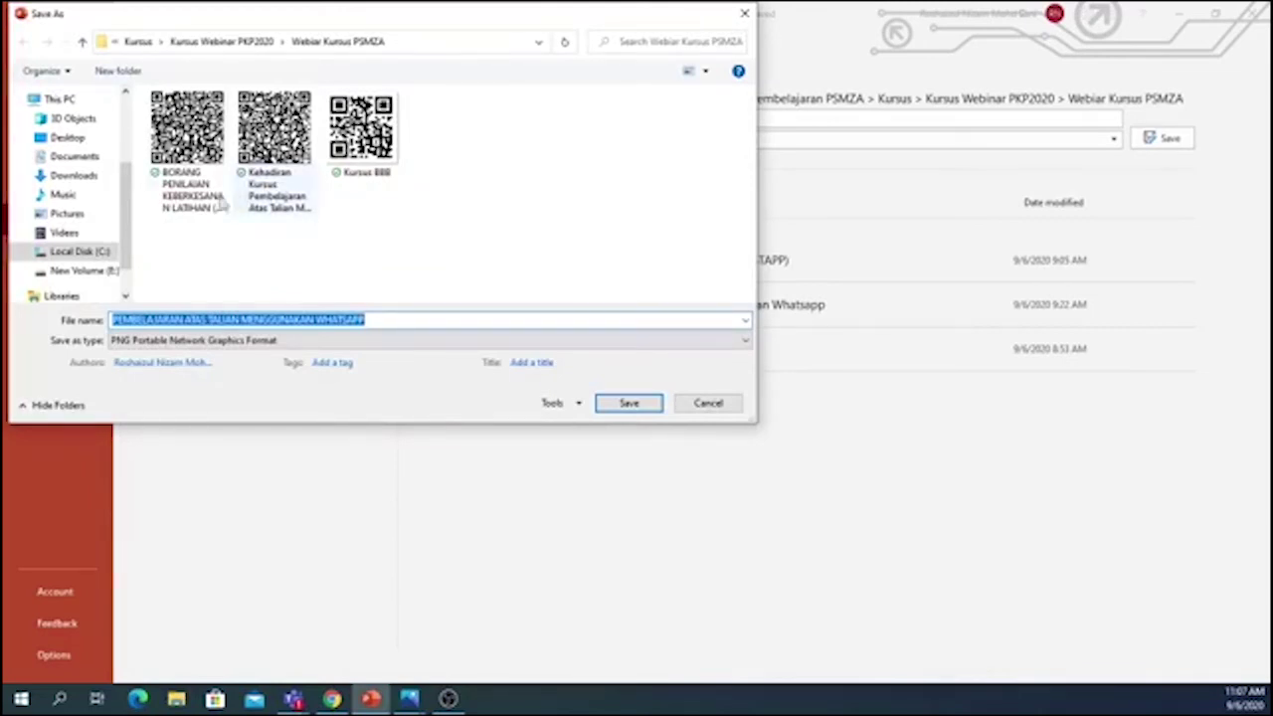
left_click(704, 405)
left_click(452, 164)
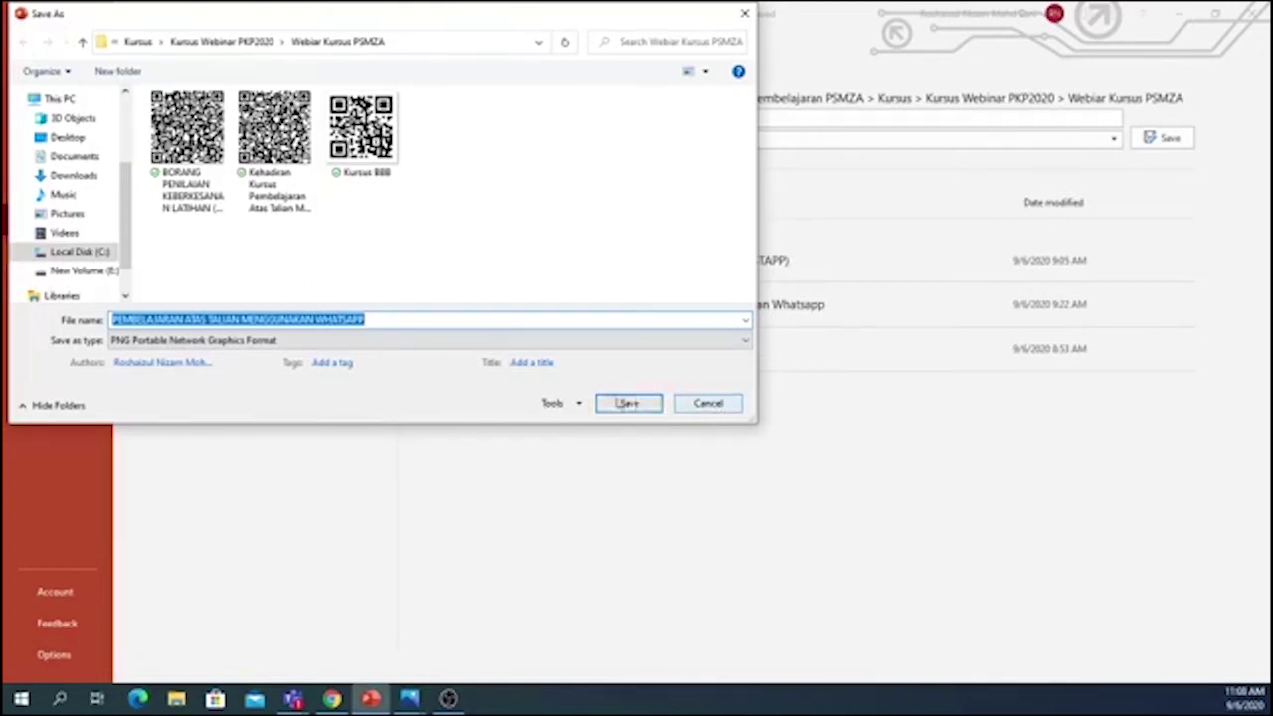
left_click(710, 406)
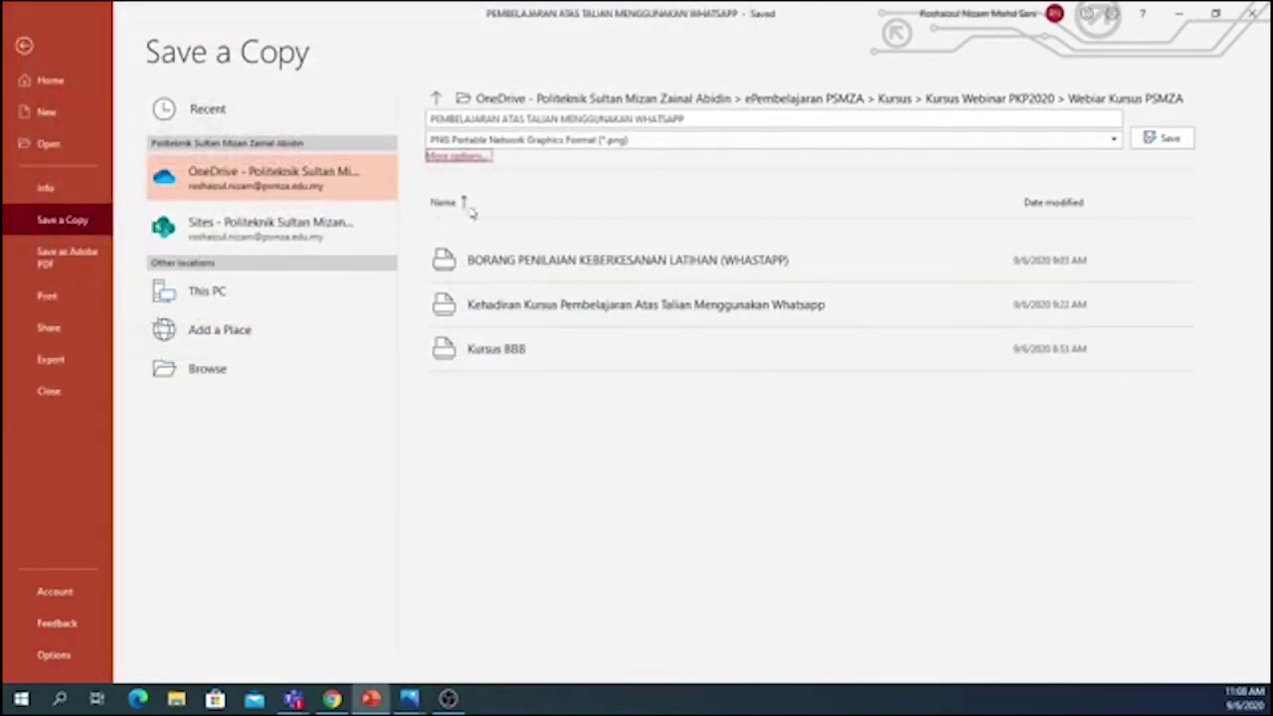
- Save the copy in the Webiar Kursus PSMZA folder, exporting all slides as separate images
left_click(1166, 139)
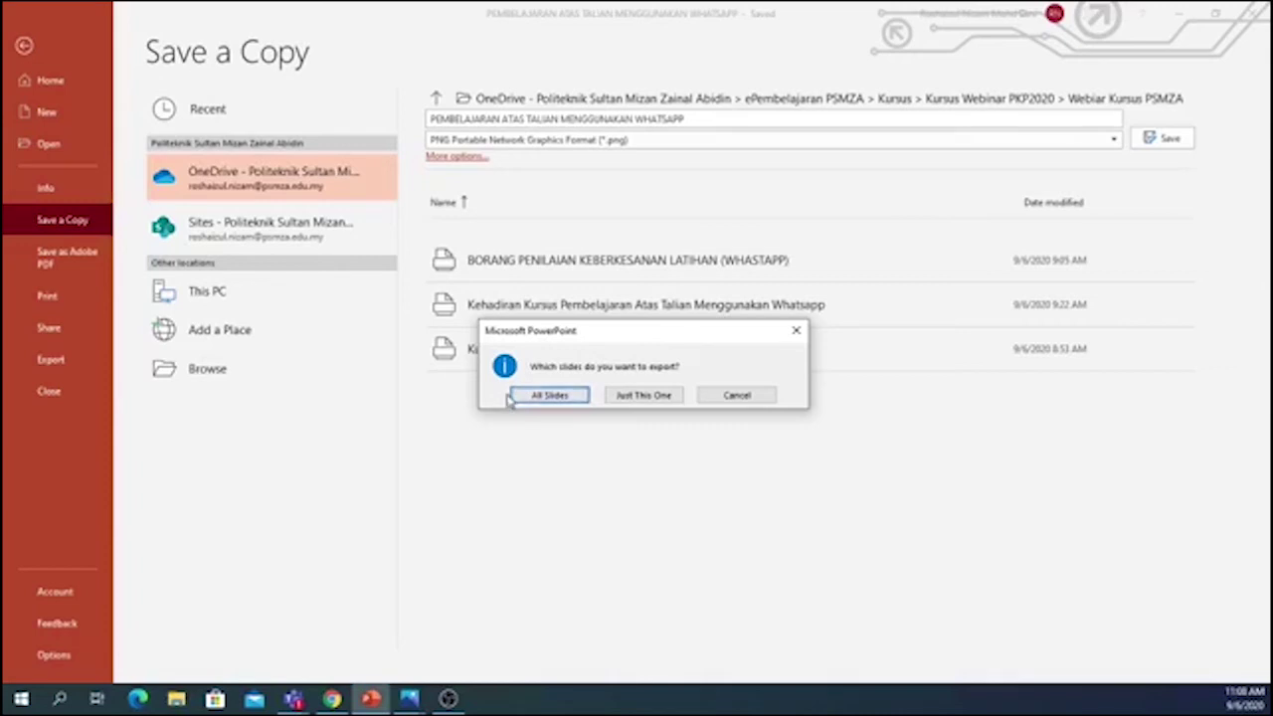
left_click(561, 396)
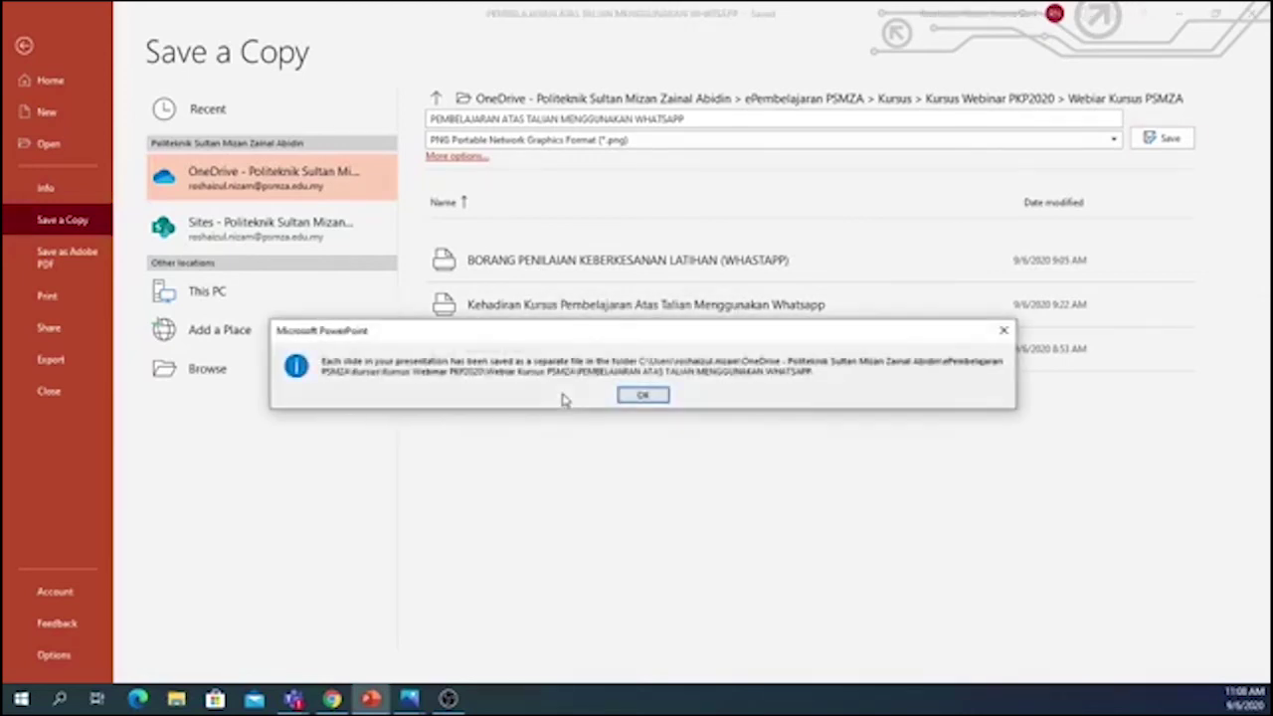
left_click(639, 397)
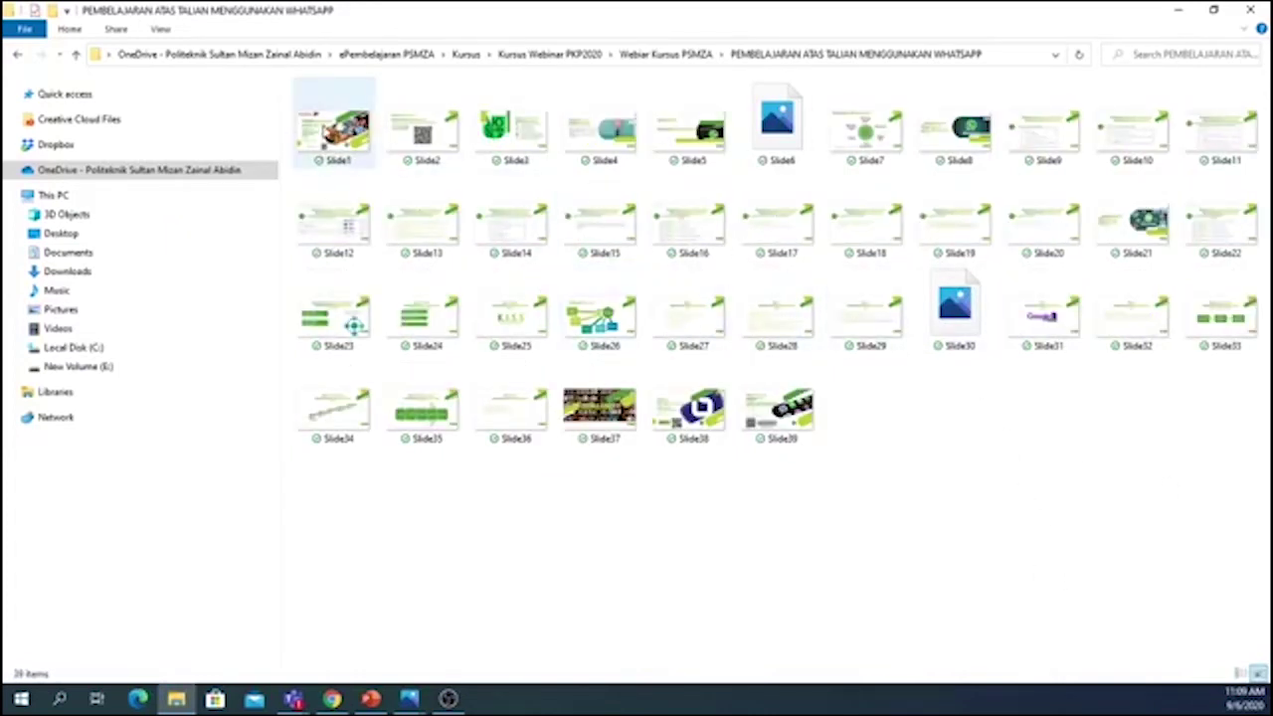
- View the exported Slide1 image at full size and close the viewer
left_click(331, 127)
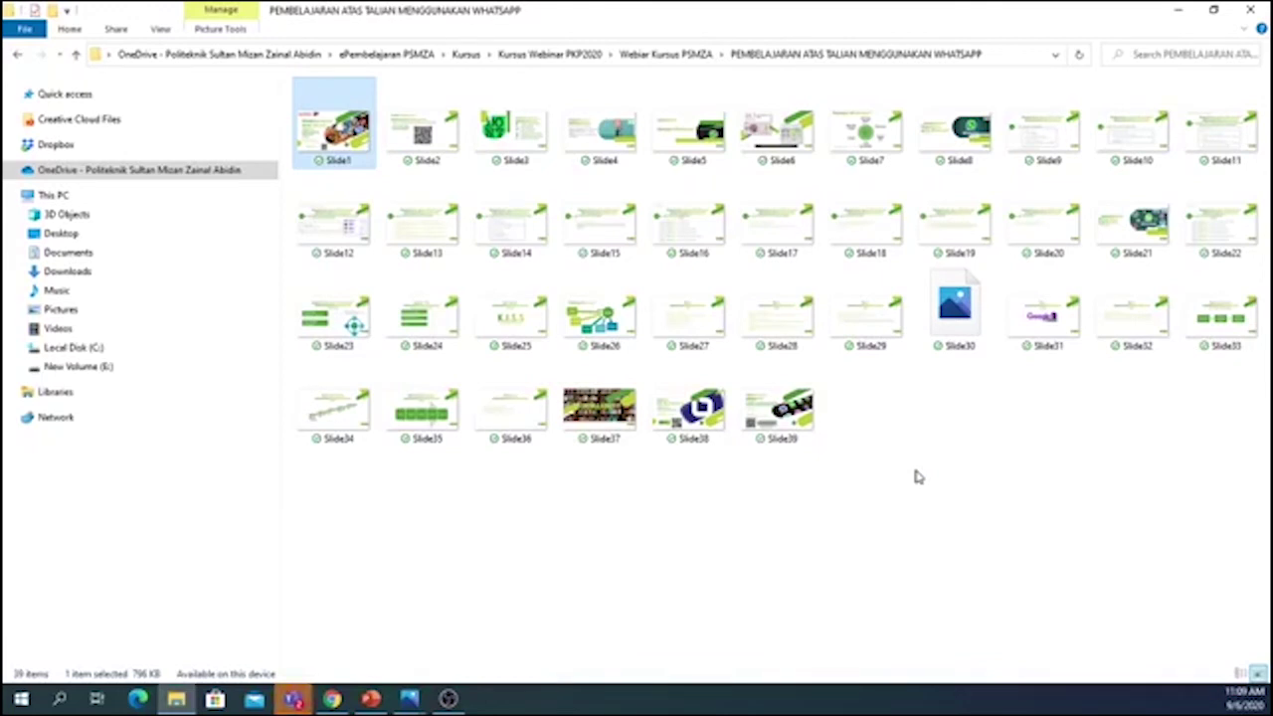
key("Return")
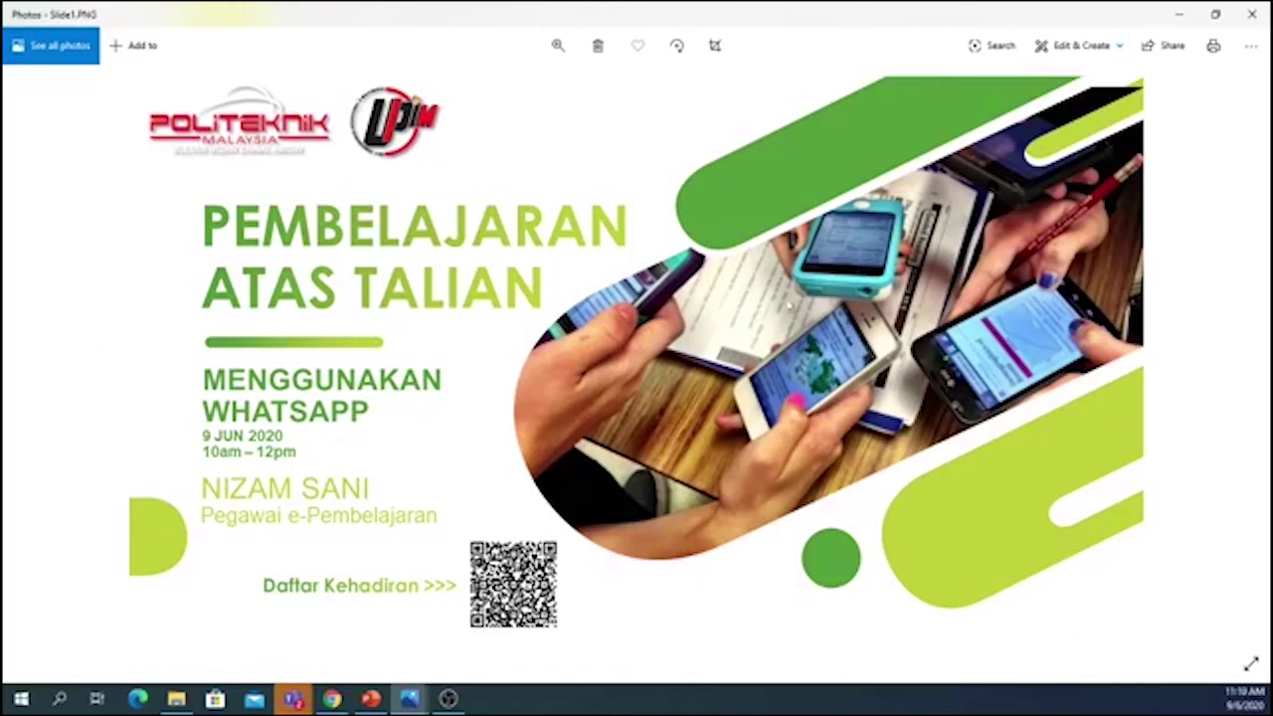
left_click(1254, 16)
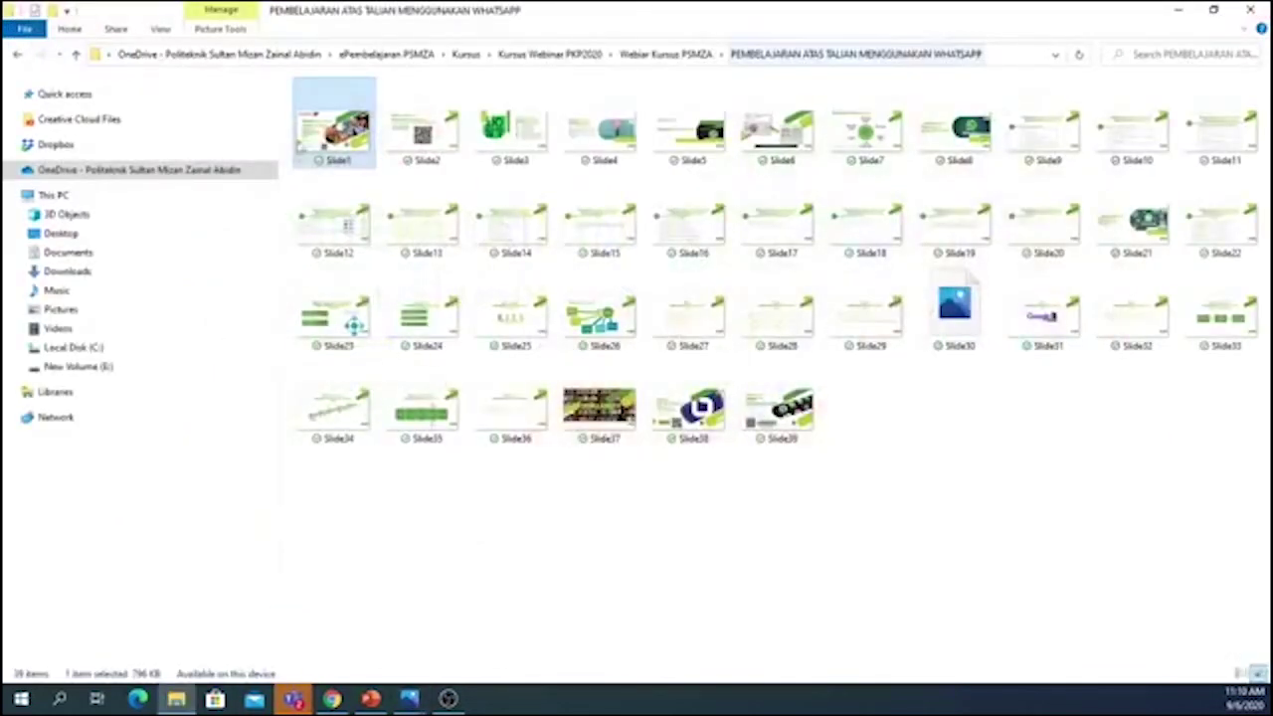
- Switch to WhatsApp Web in Chrome and shrink the window so it sits beside the exported slide images
mouse_move(176, 697)
left_click(332, 699)
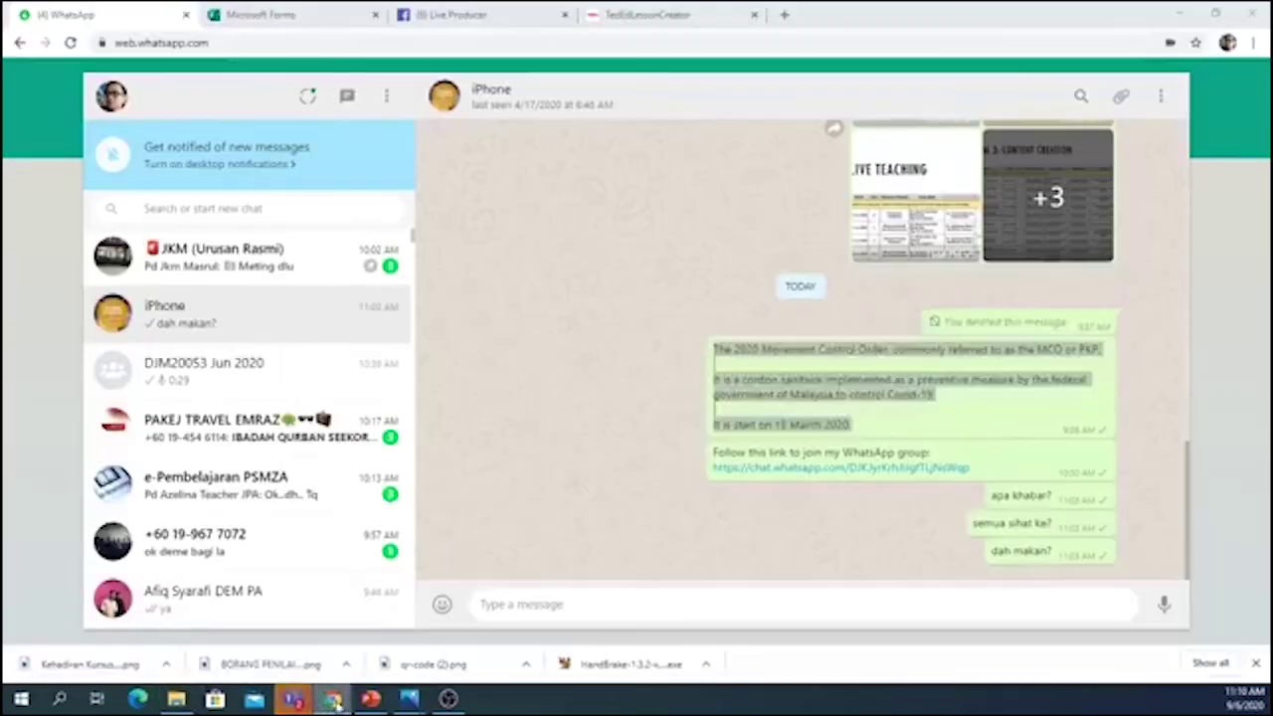
left_click(1214, 14)
left_click_drag(676, 34, 1000, 15)
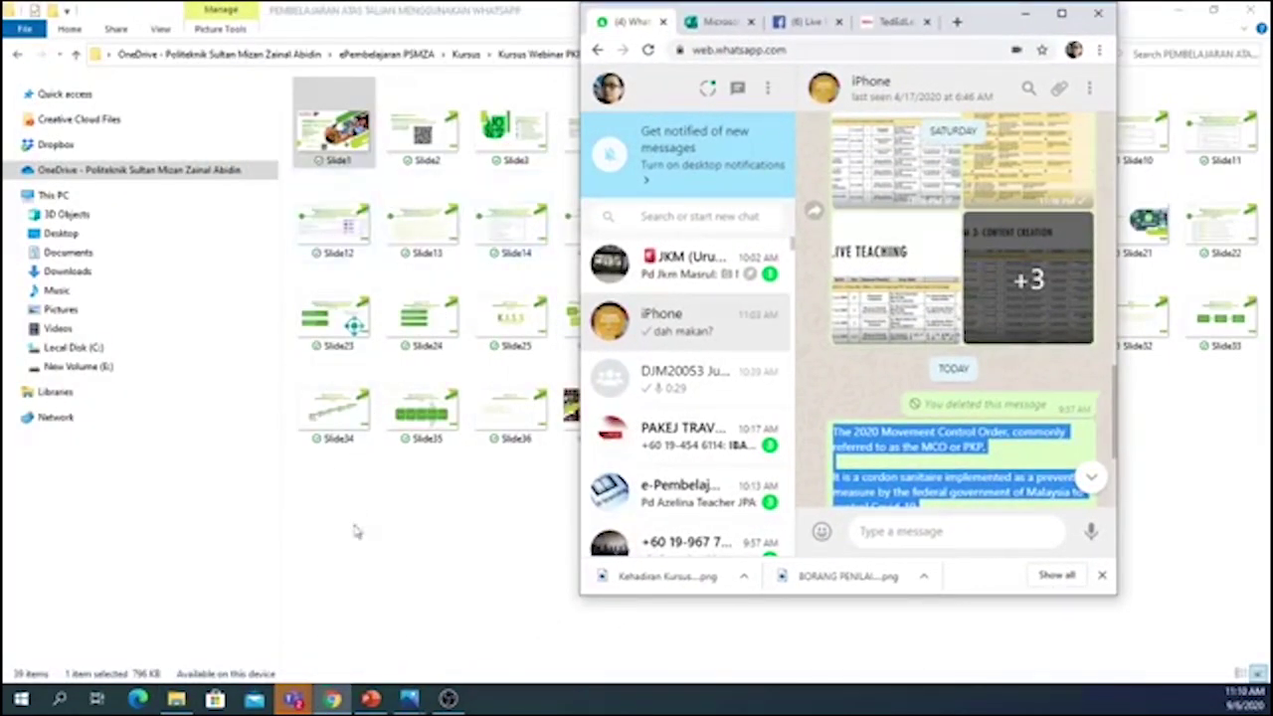
left_click(356, 573)
left_click(331, 700)
- Send the Slide1 image from the folder to the iPhone chat and maximize the browser window
left_click_drag(336, 125, 979, 535)
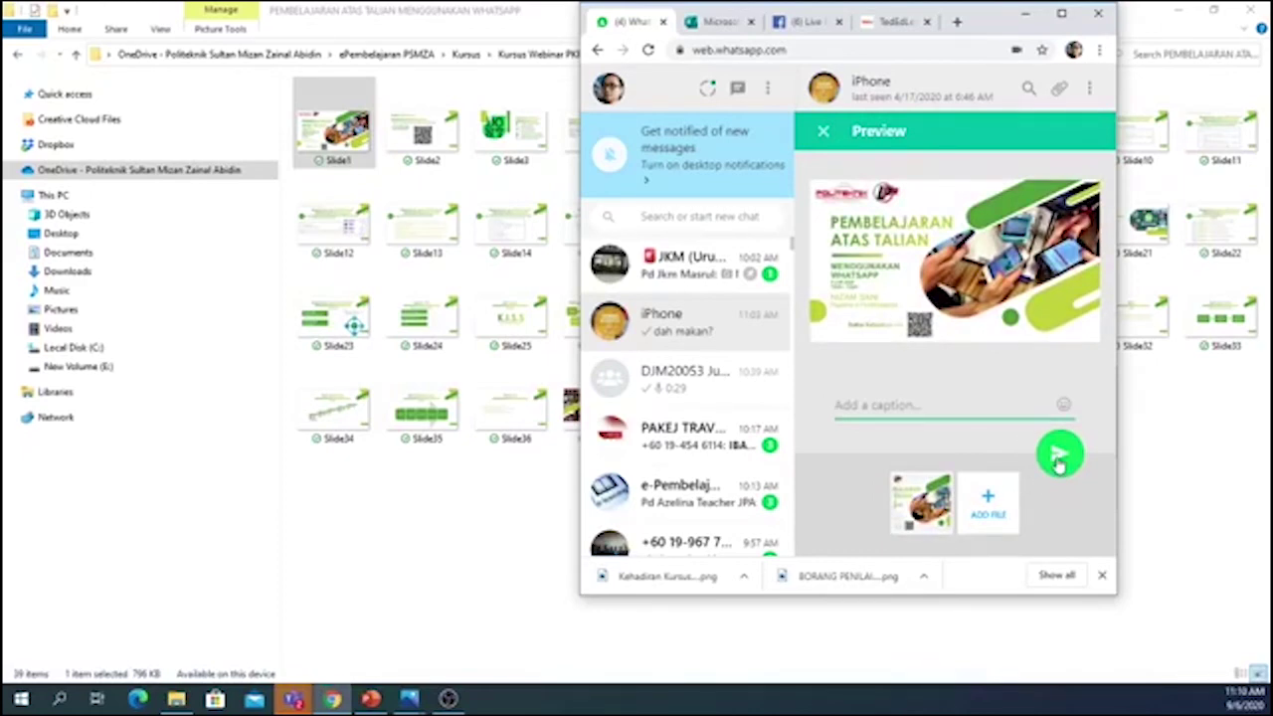
left_click(1060, 460)
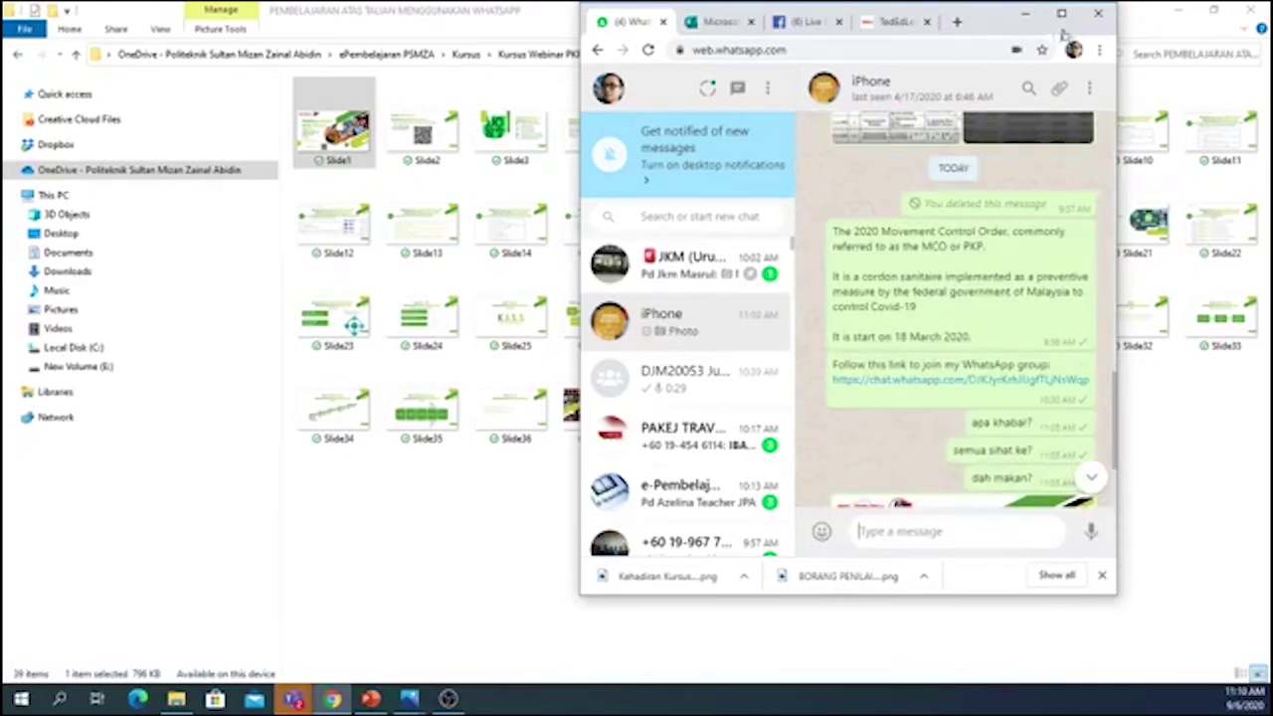
left_click(1060, 14)
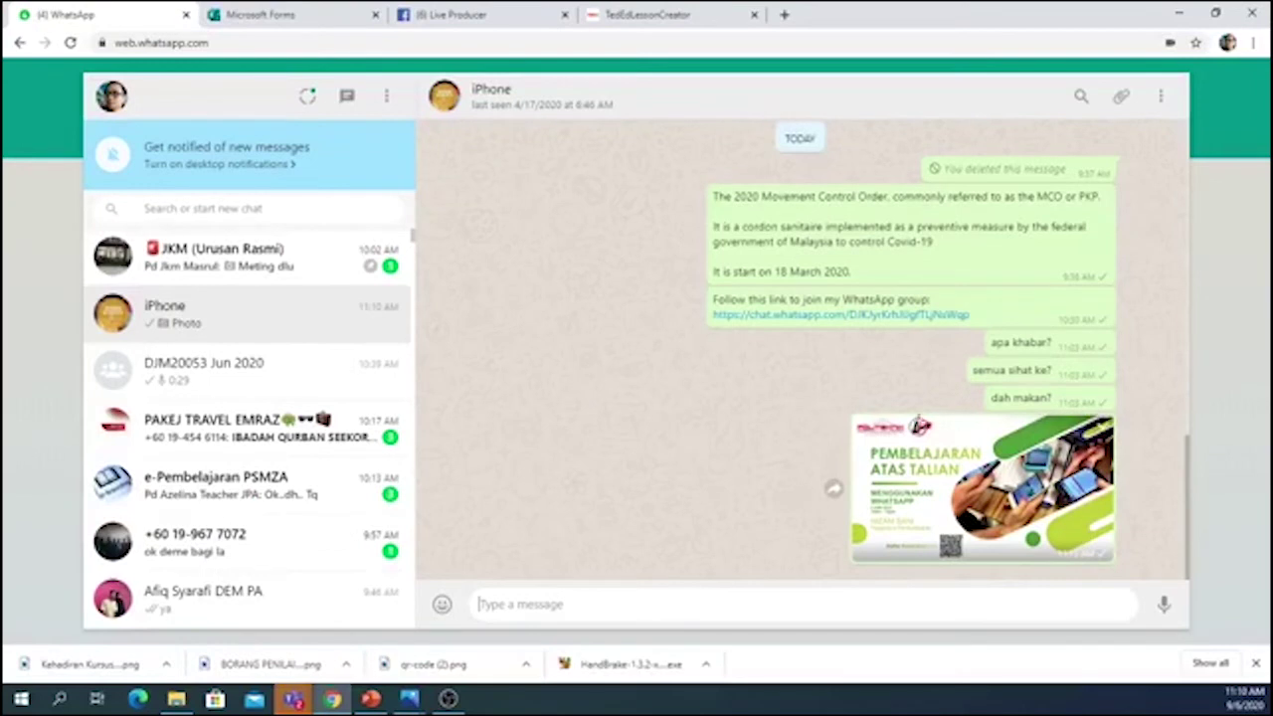
- Record a voice message in the iPhone chat and send it
left_click(1166, 605)
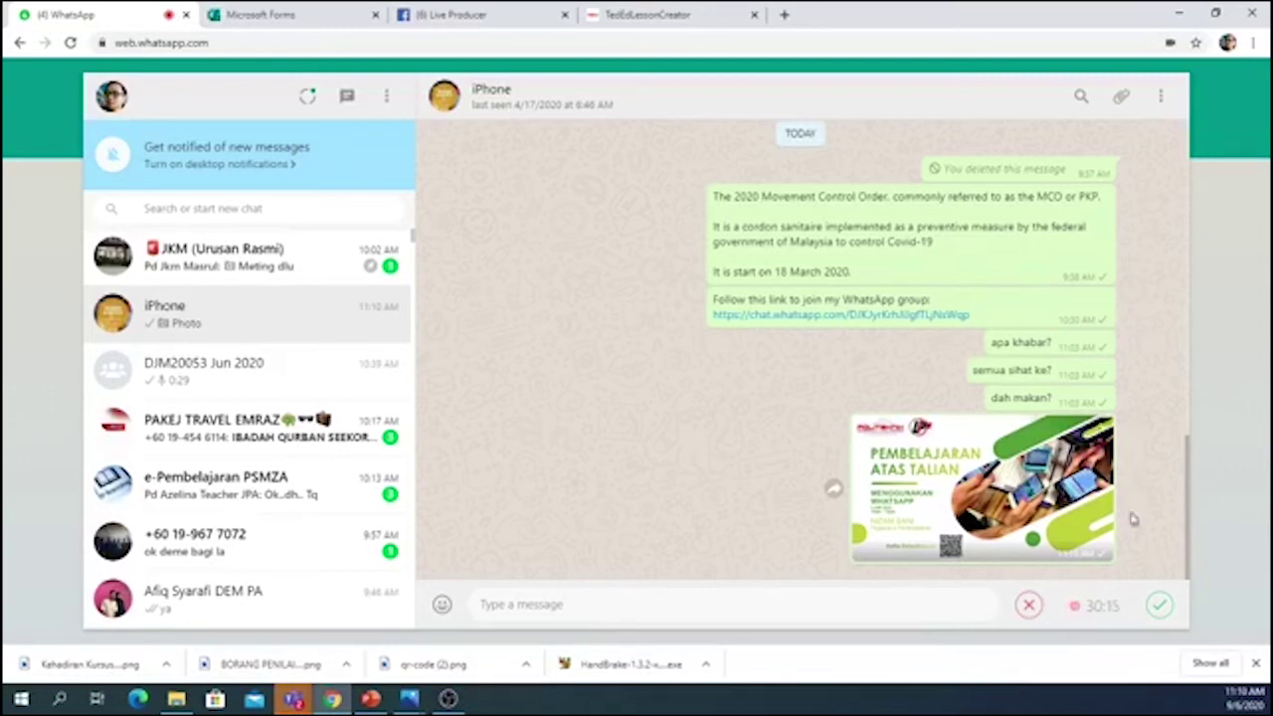
left_click(1154, 614)
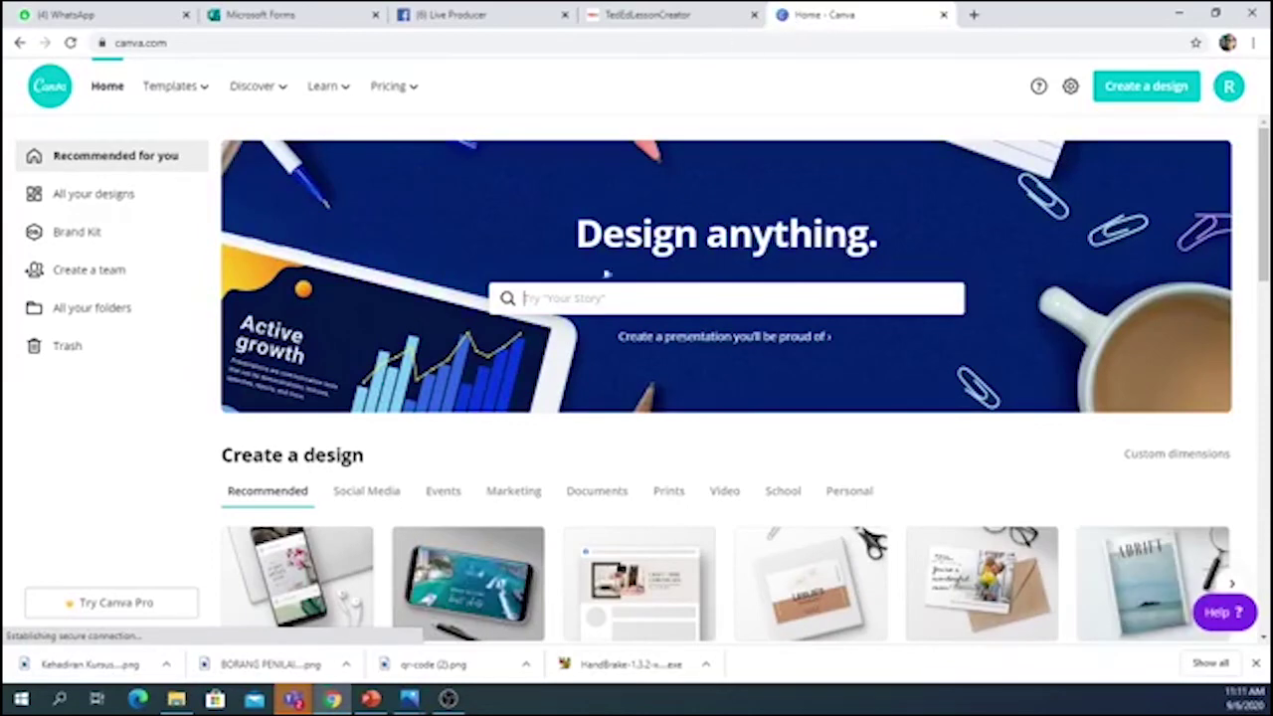
- Create a Canva Presentation design and apply the QuikNapp cover from the Purple App Phone Mockup Sales Marketing Presentation template
scroll(619, 352, "down", 2)
scroll(656, 459, "right", 5)
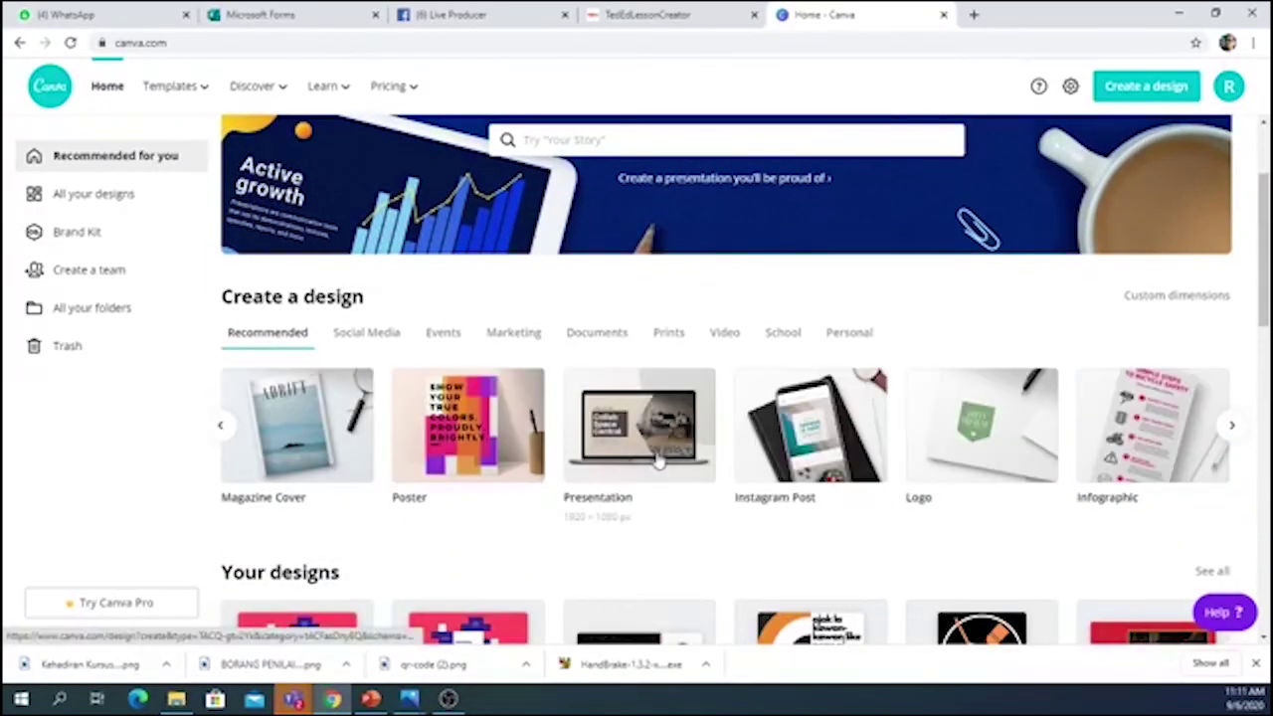
left_click(656, 459)
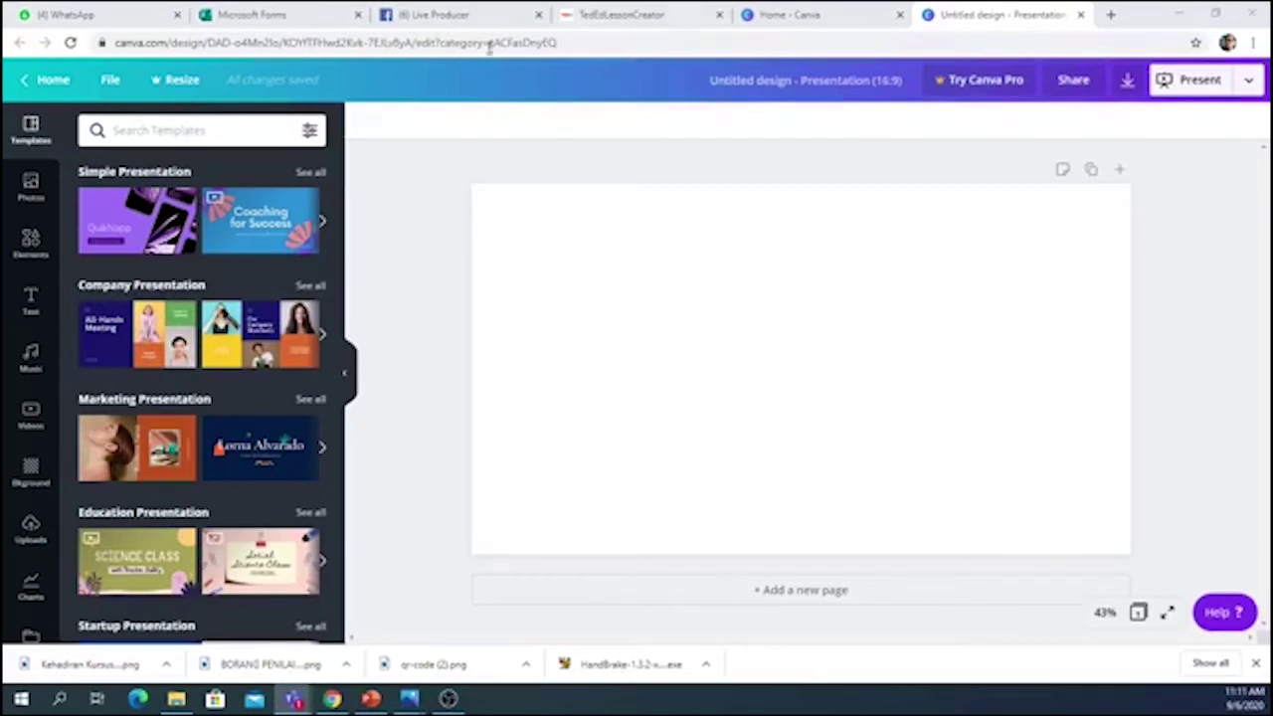
left_click(147, 233)
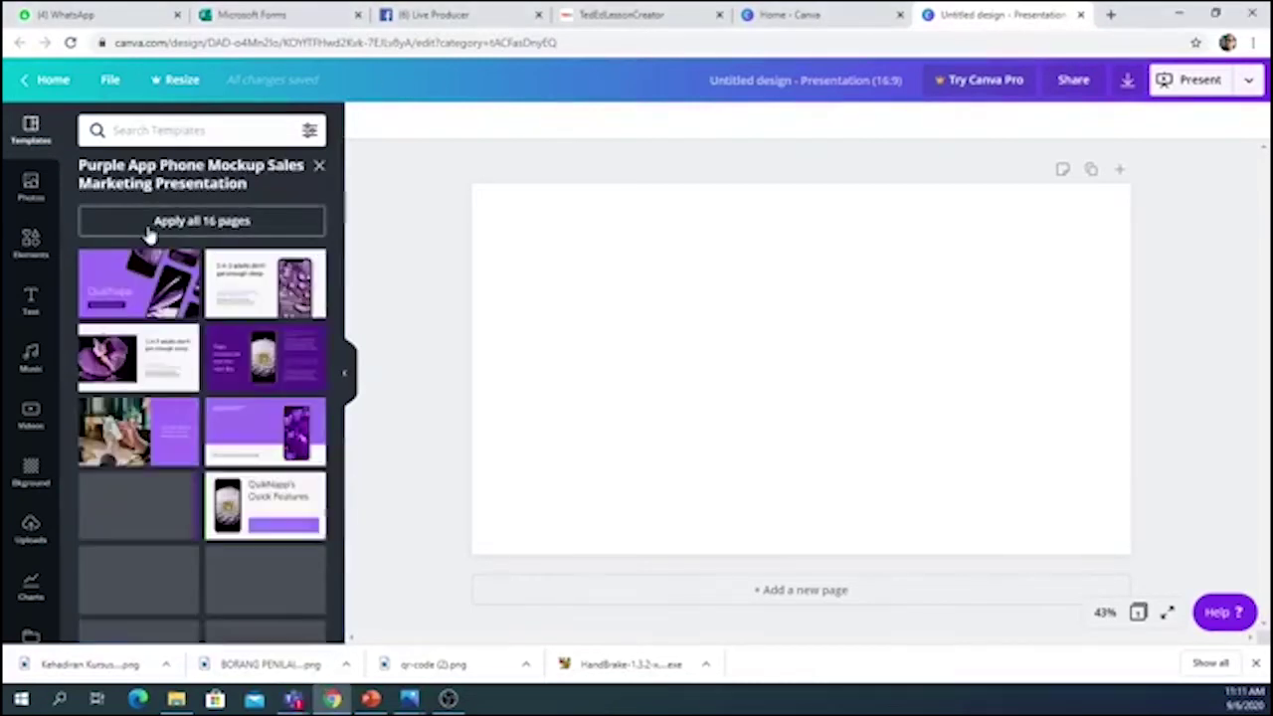
left_click(143, 279)
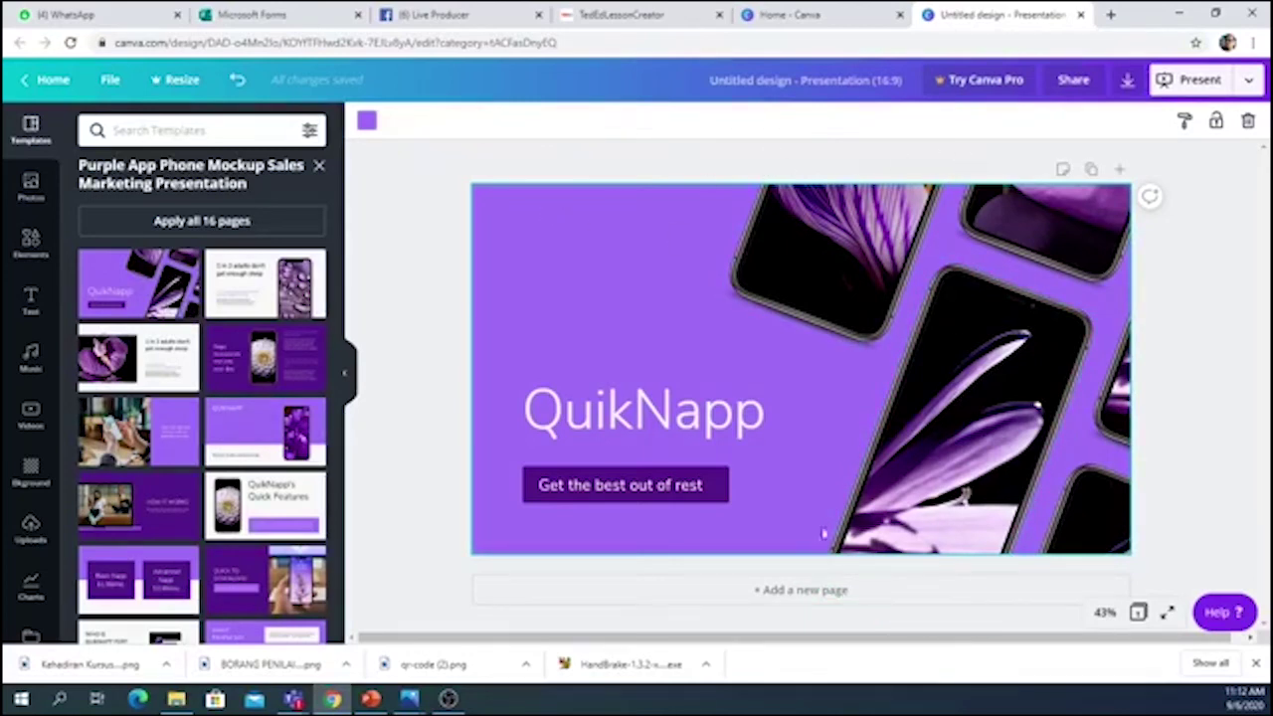
- Add two more pages, using the template's QUIKNAPP phone layout and its QuikNapp's Quick Features layout
left_click(778, 591)
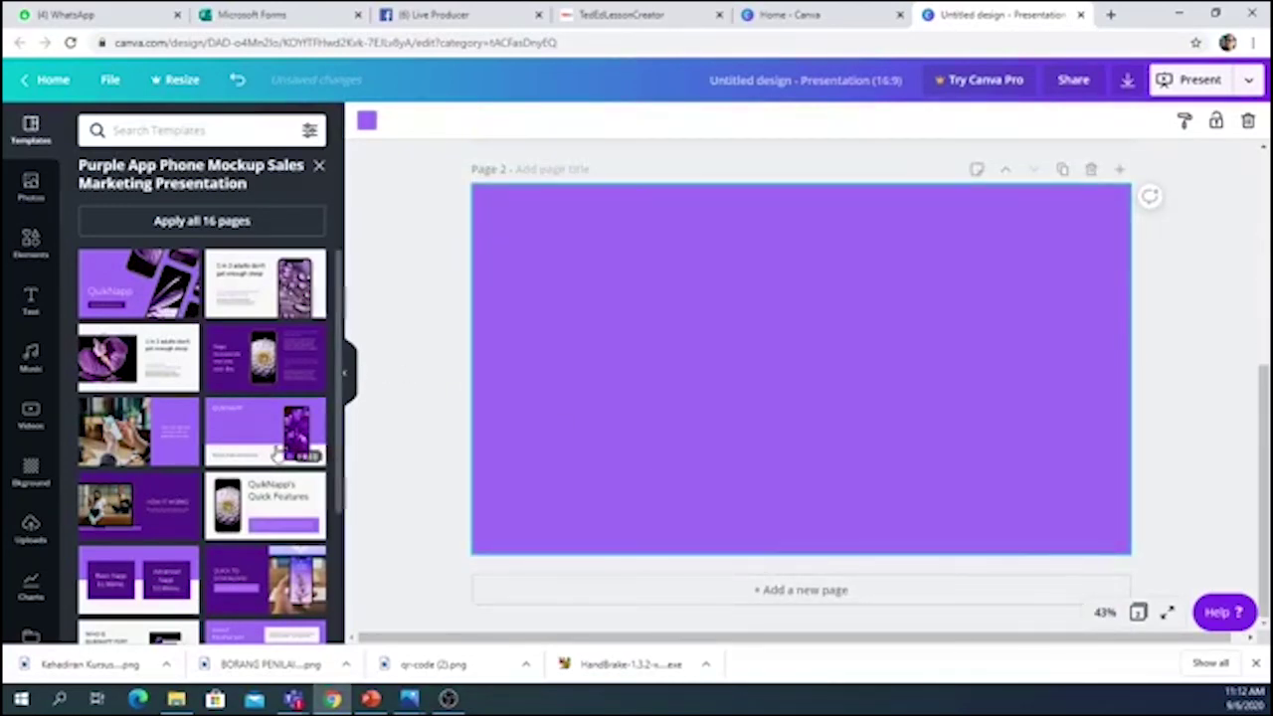
left_click(298, 453)
left_click(733, 590)
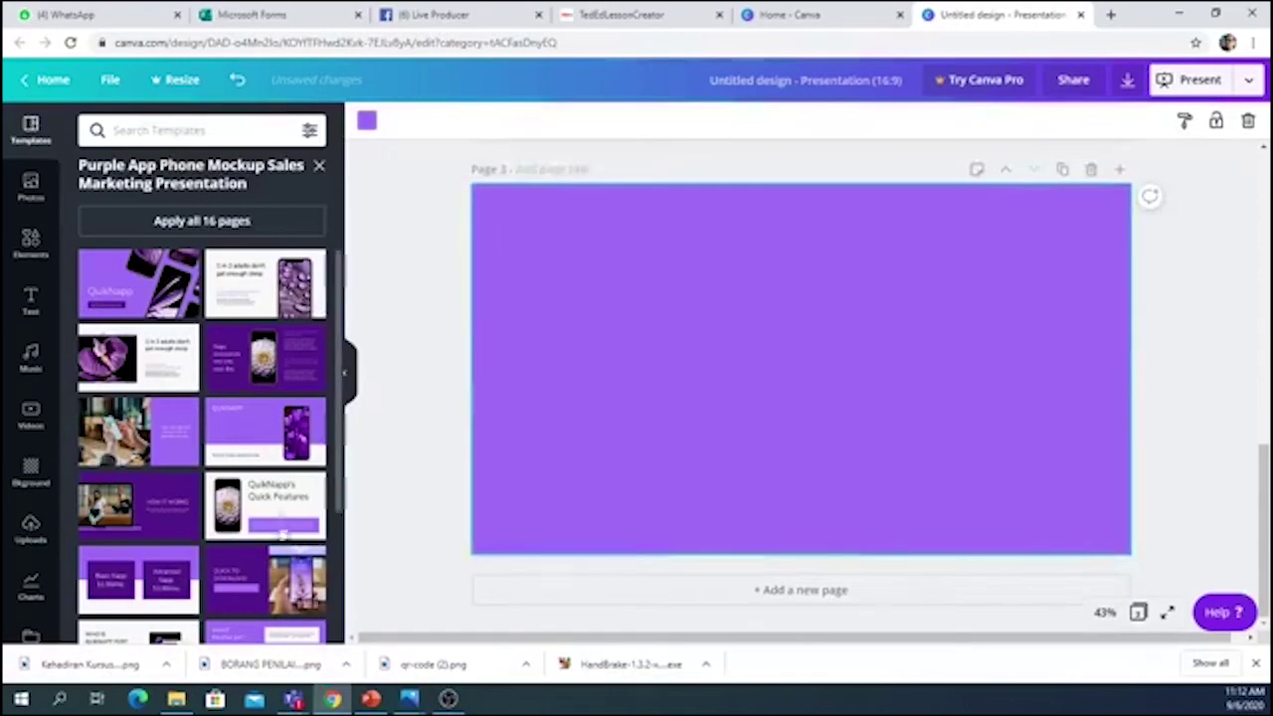
left_click(298, 528)
scroll(913, 363, "up", 10)
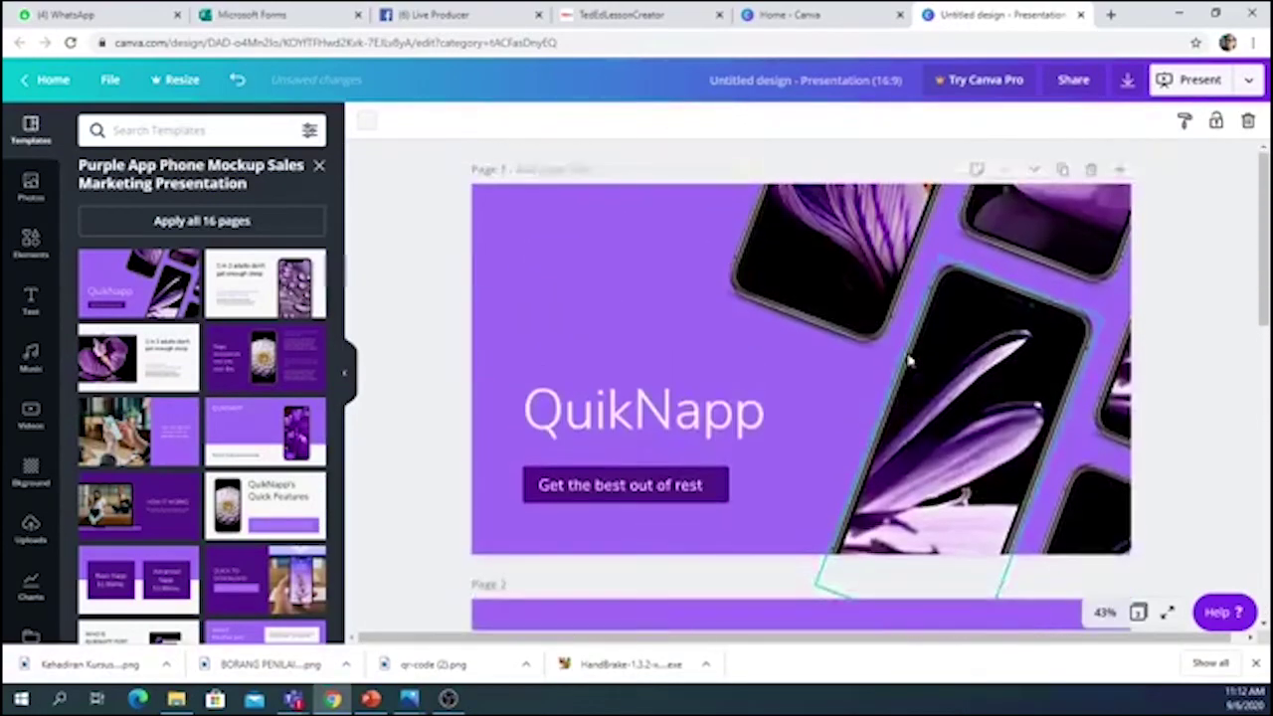
scroll(909, 362, "down", 10)
left_click(908, 360)
scroll(908, 361, "up", 8)
scroll(909, 361, "down", 8)
scroll(909, 361, "up", 8)
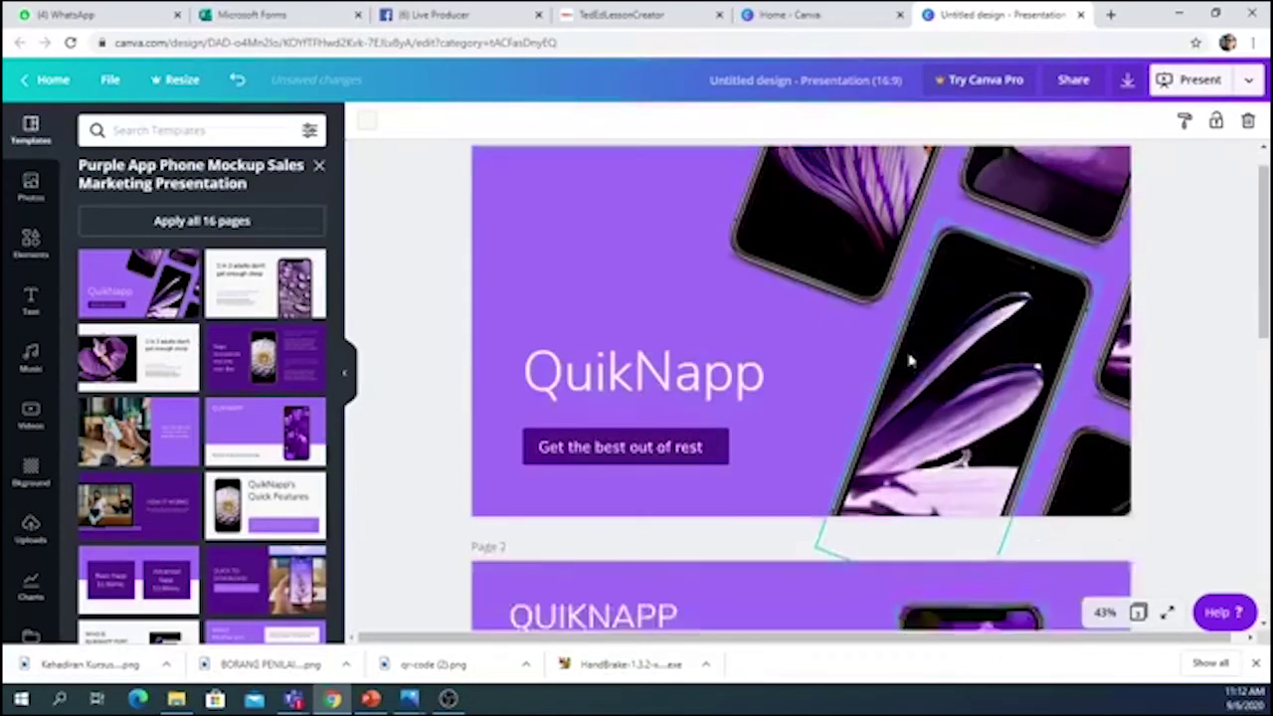
- Open the design's download options and set the file type to PNG
left_click(1249, 81)
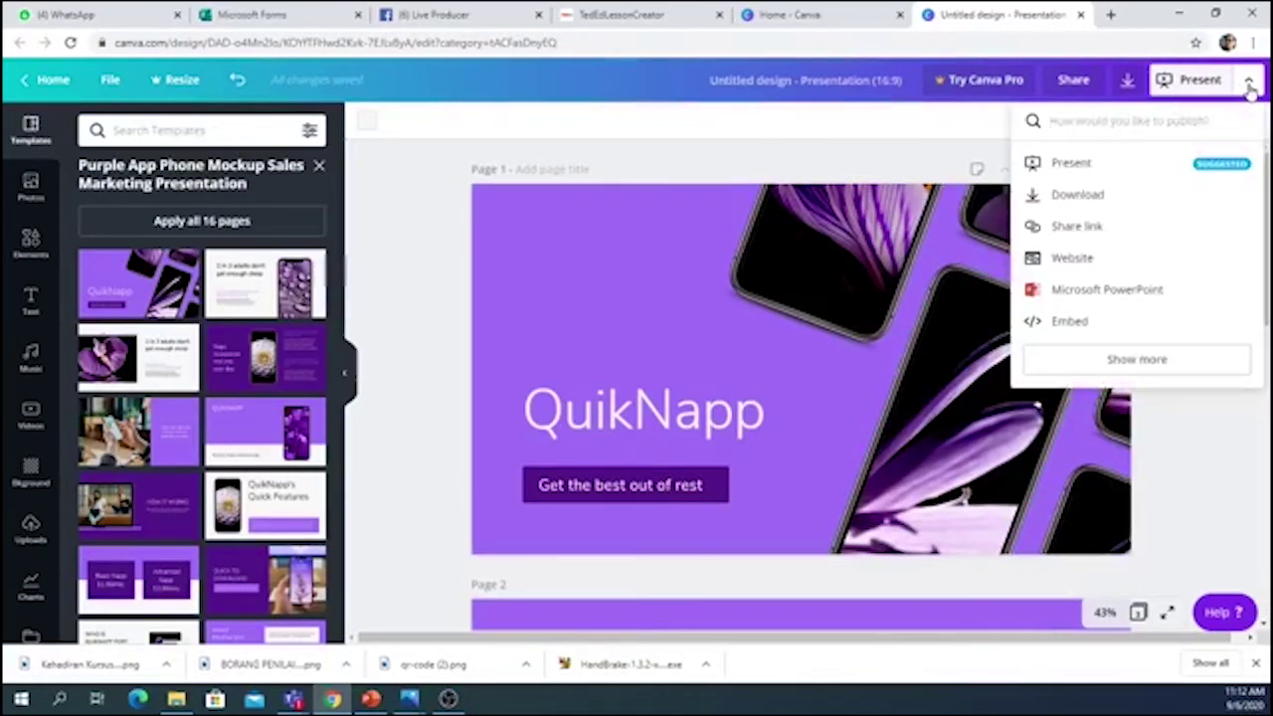
left_click(1089, 196)
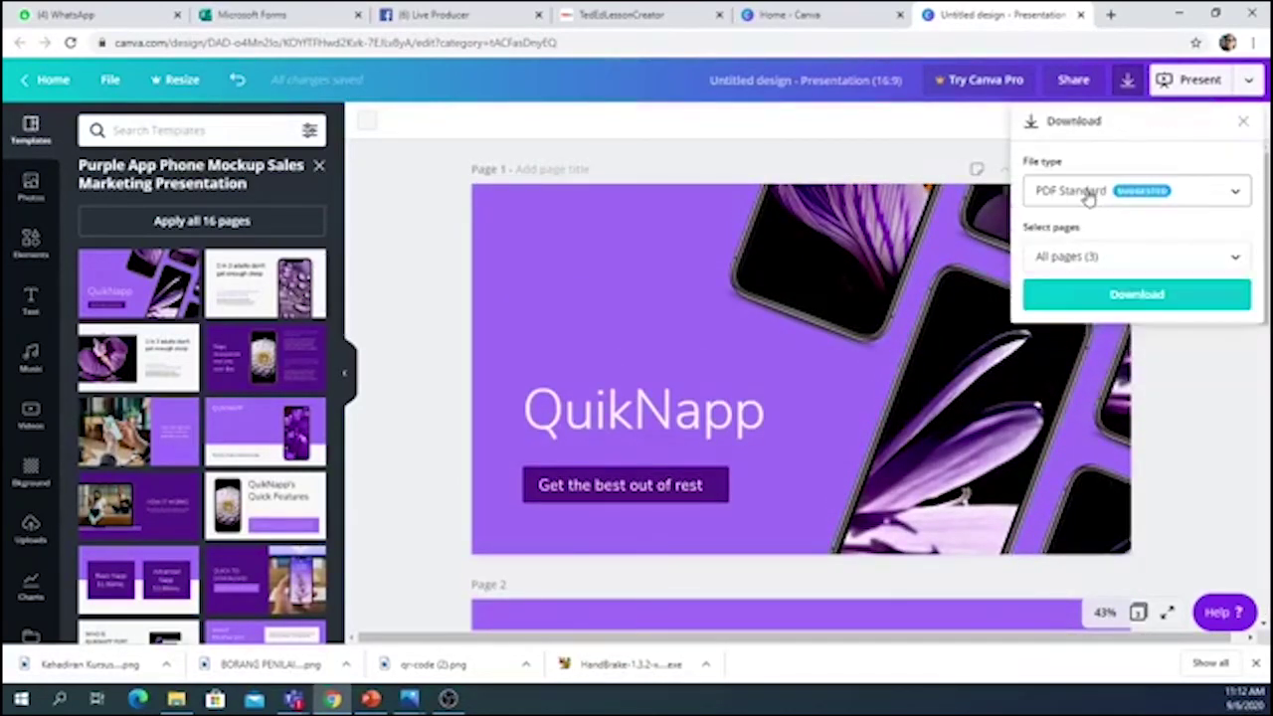
left_click(1250, 84)
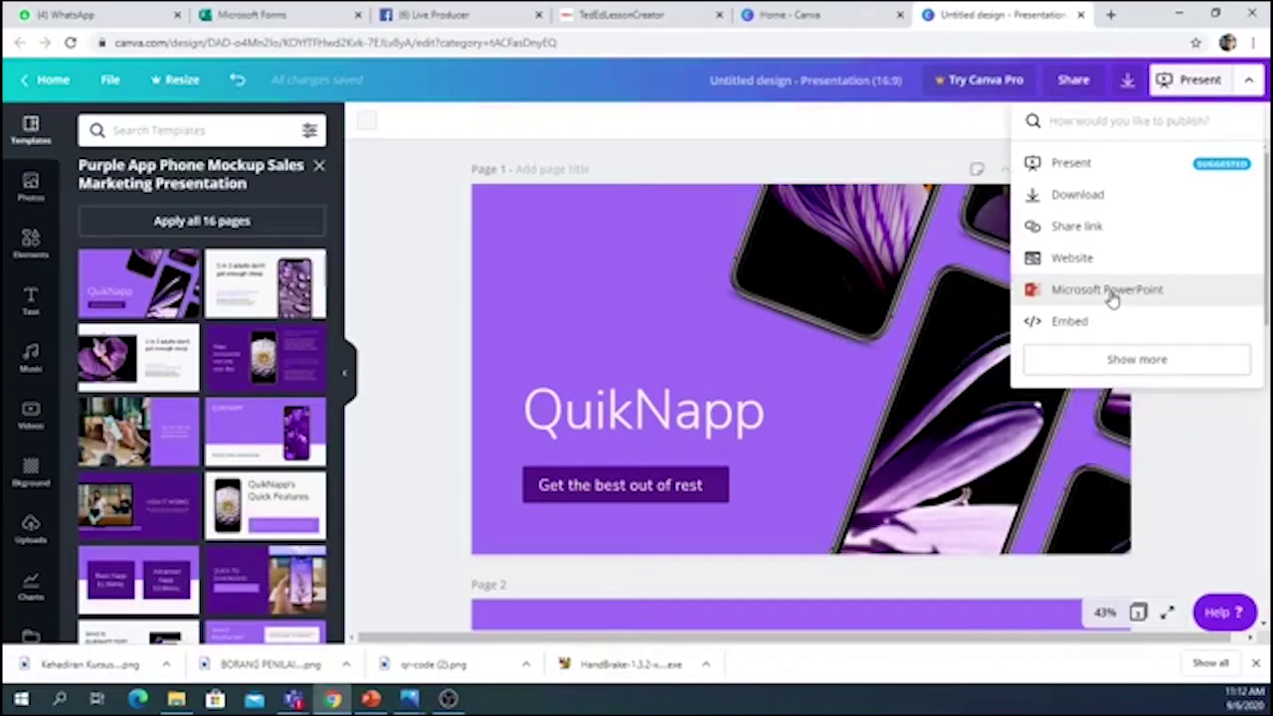
left_click(1070, 198)
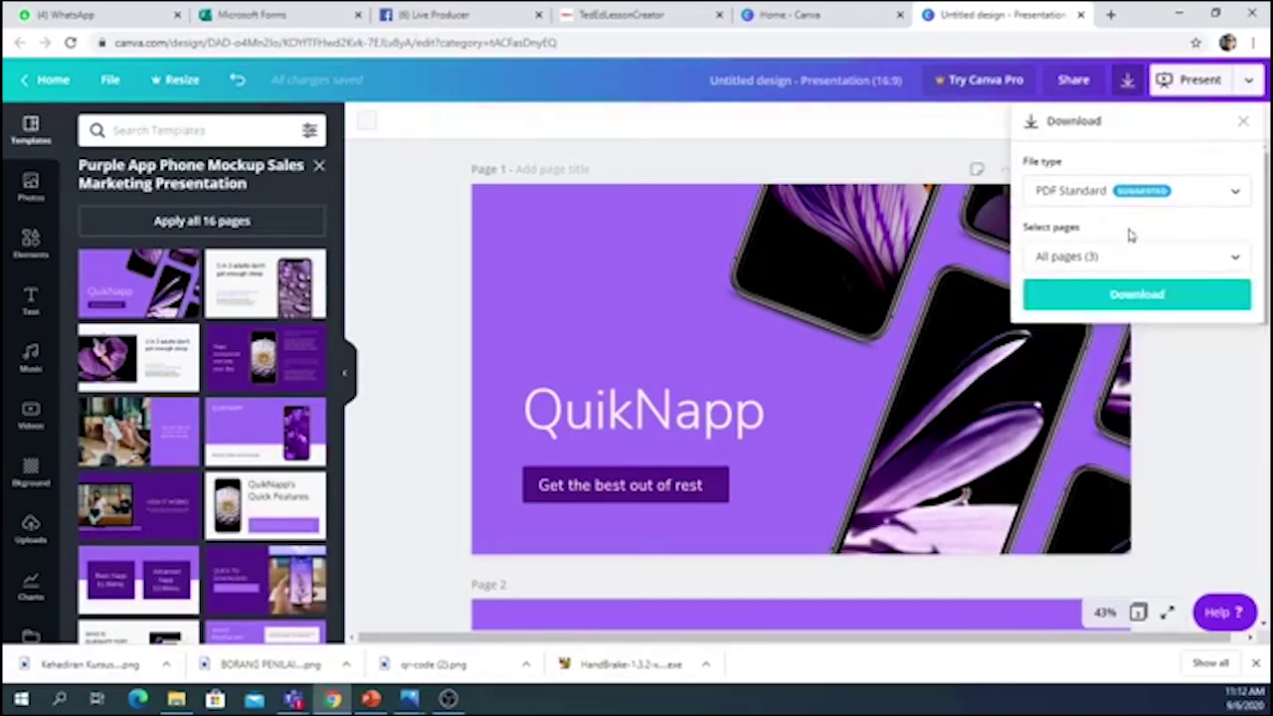
left_click(1048, 196)
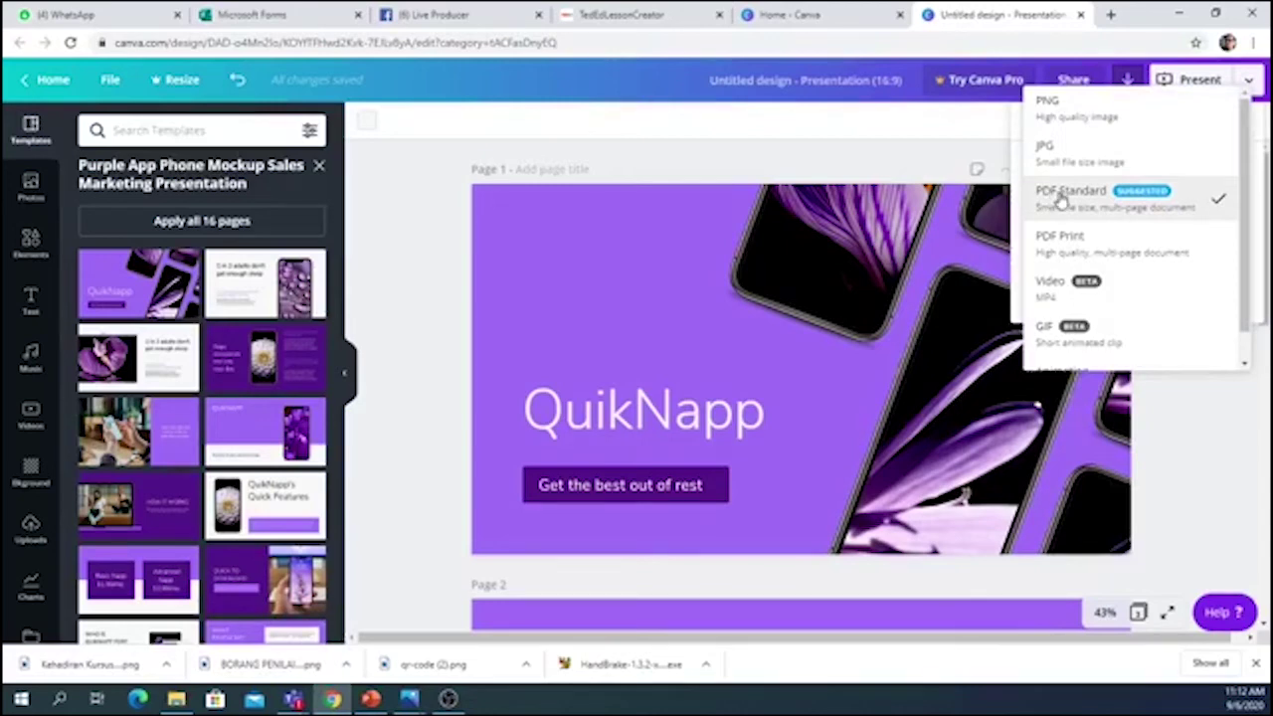
left_click(1066, 109)
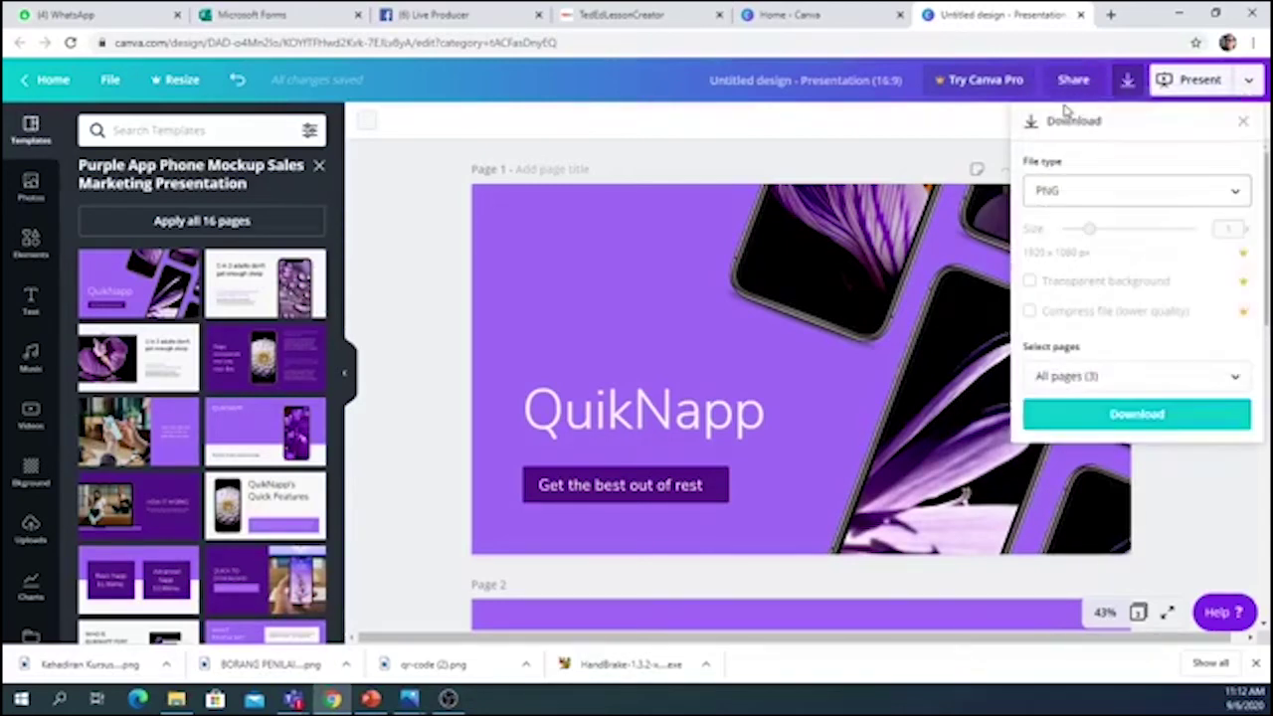
- Try selecting and deselecting Page 1 and Page 2 for download, and close the download options without downloading
left_click(1081, 376)
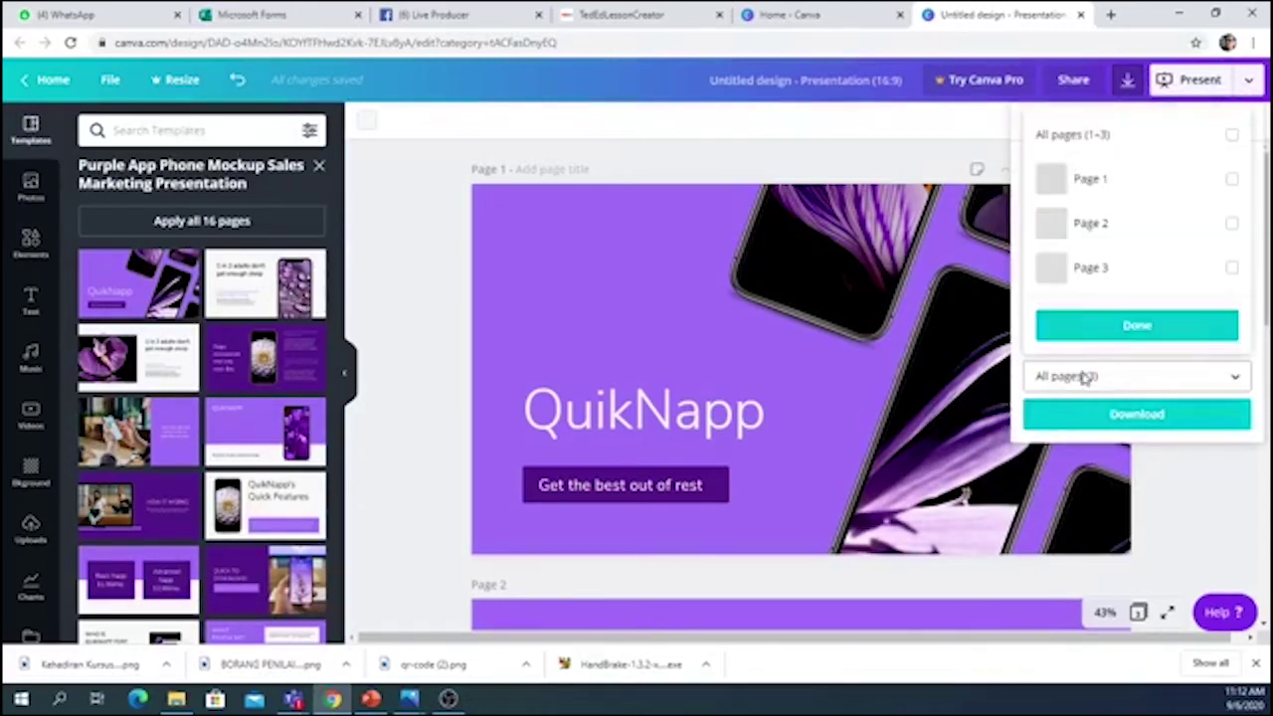
left_click(1231, 178)
left_click(1231, 223)
left_click(1231, 223)
left_click(1232, 180)
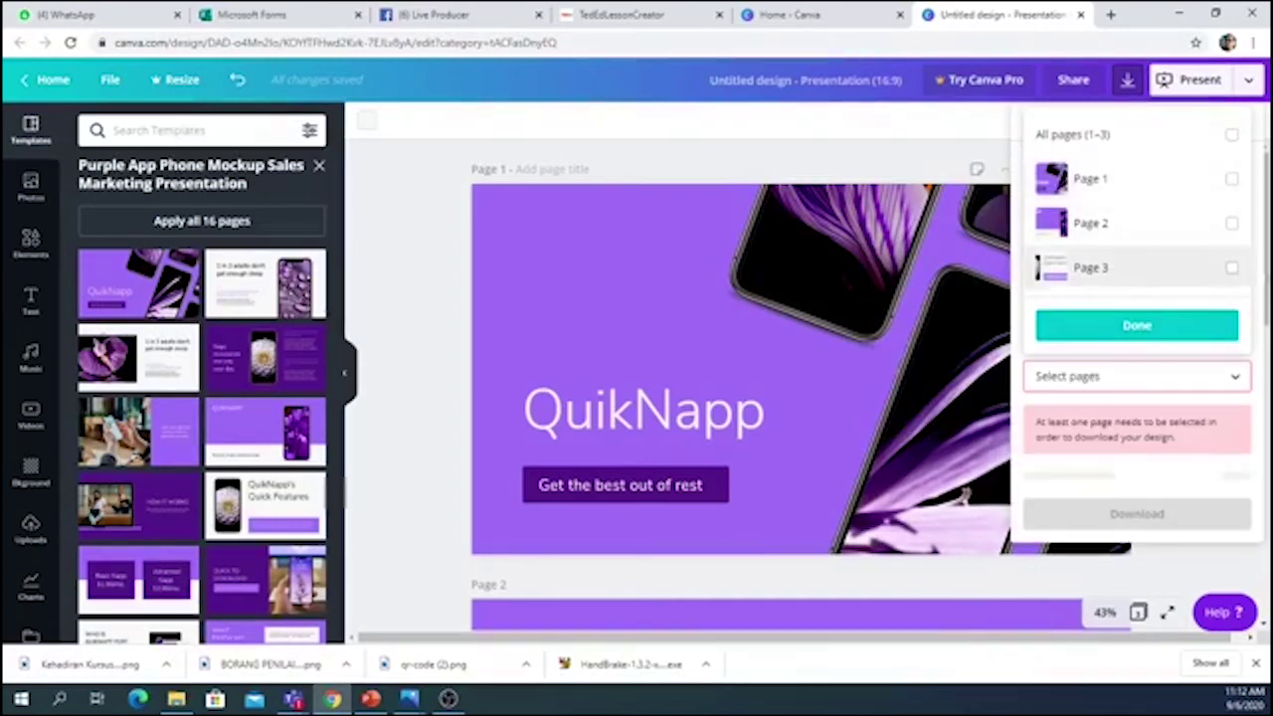
left_click(406, 259)
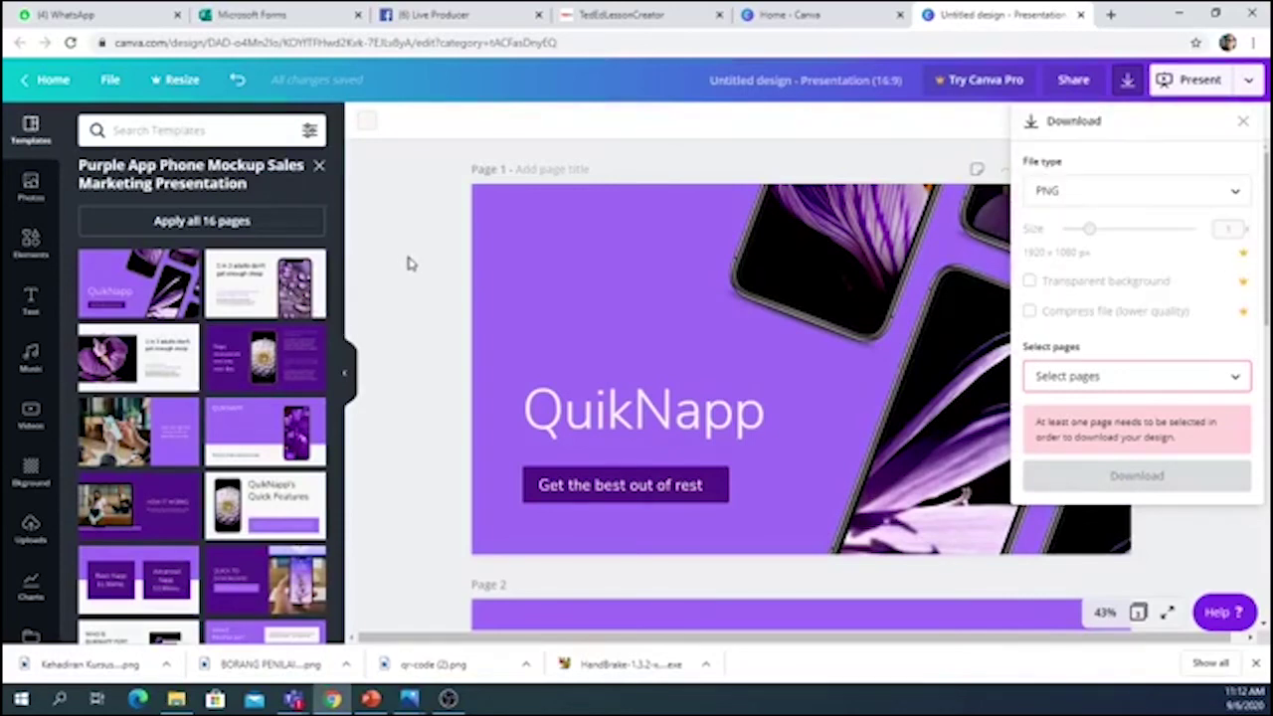
left_click(418, 166)
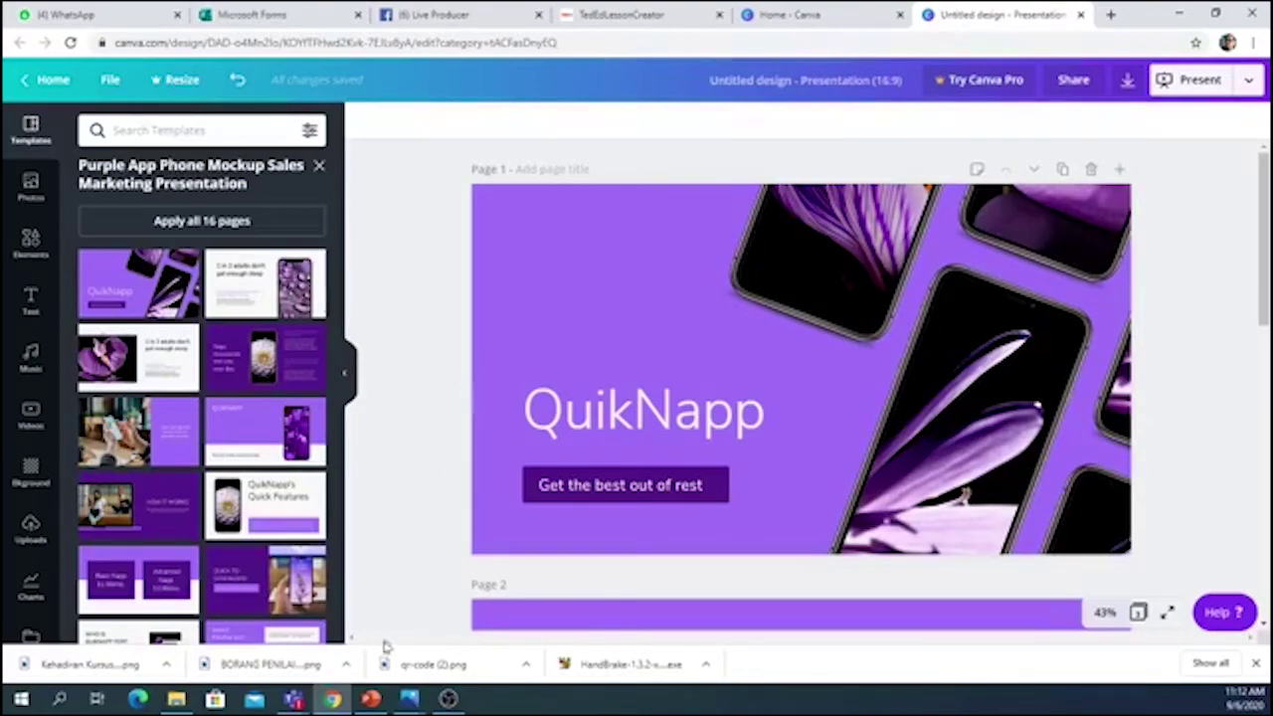
- Switch to the exported slides folder in File Explorer and examine the detailed properties of the Slide1 image
left_click(371, 701)
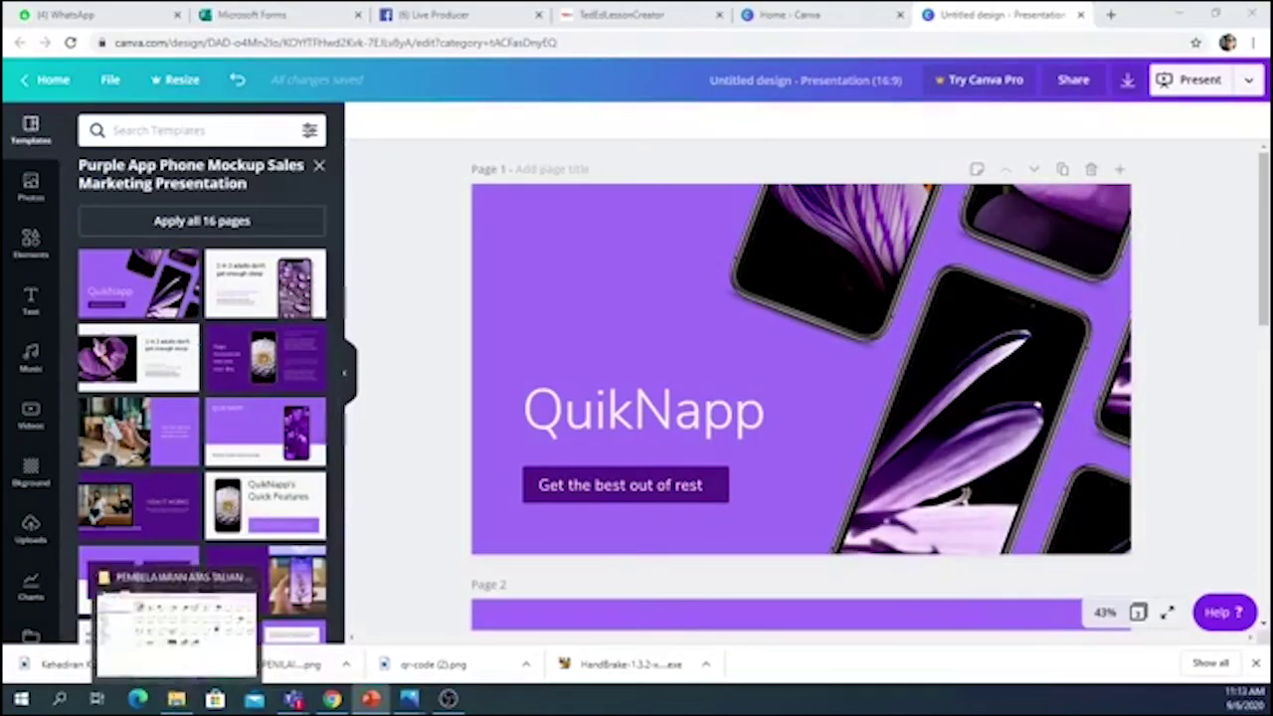
left_click(204, 665)
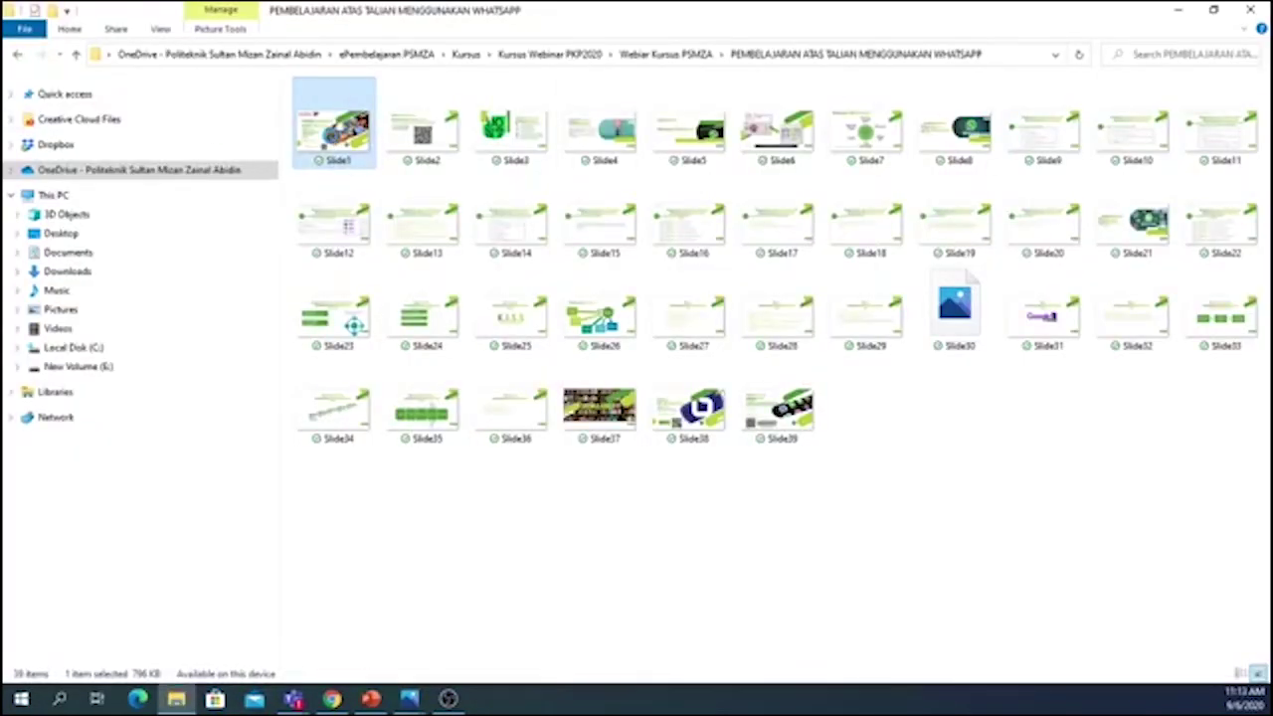
right_click(331, 127)
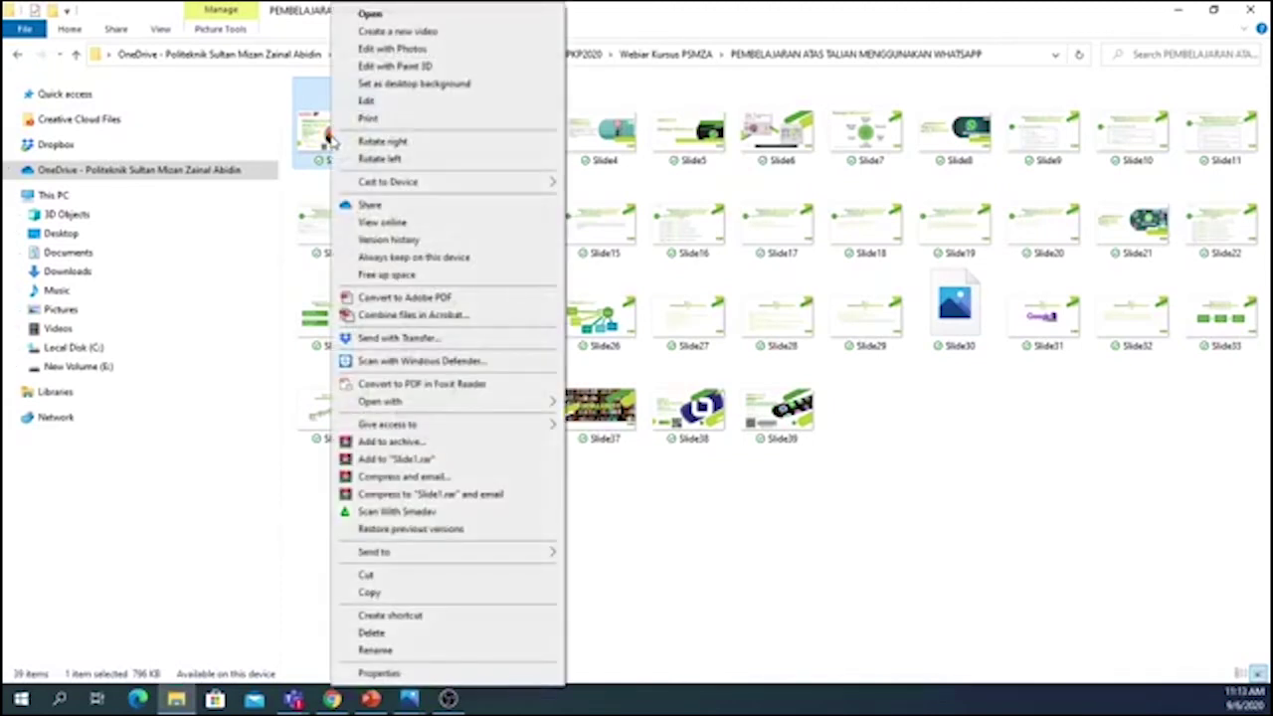
left_click(378, 670)
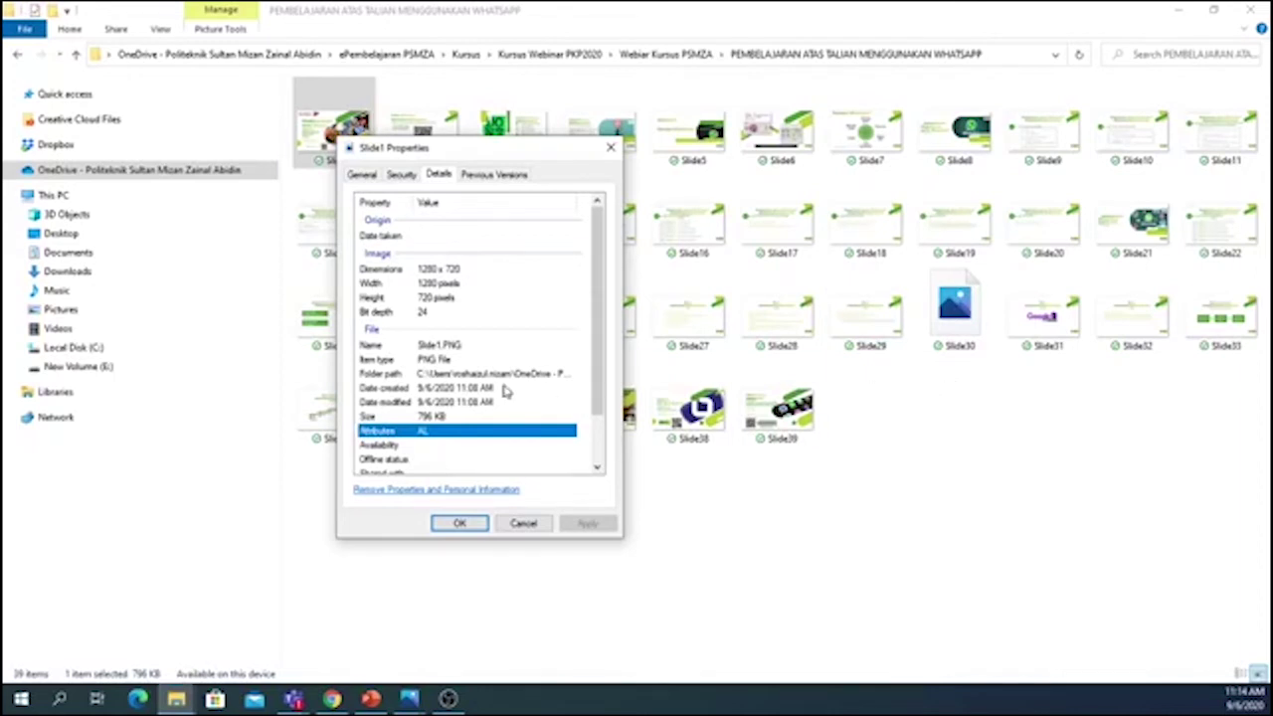
left_click(524, 523)
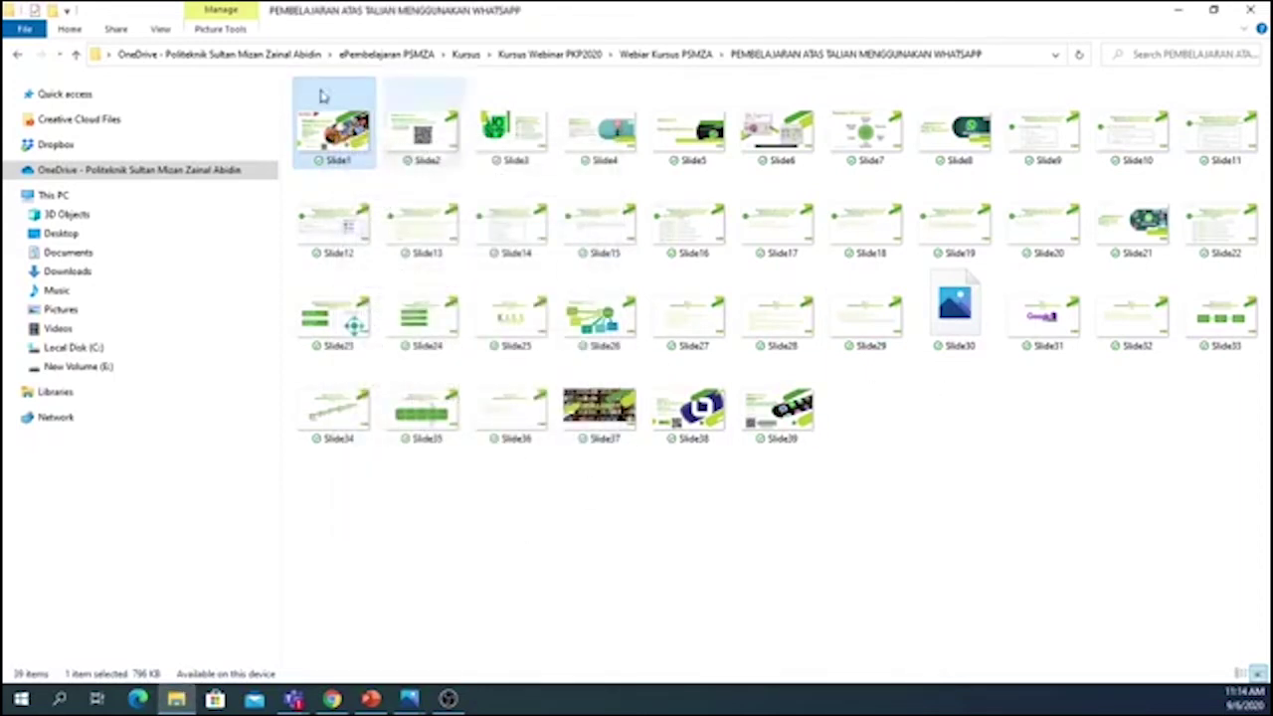
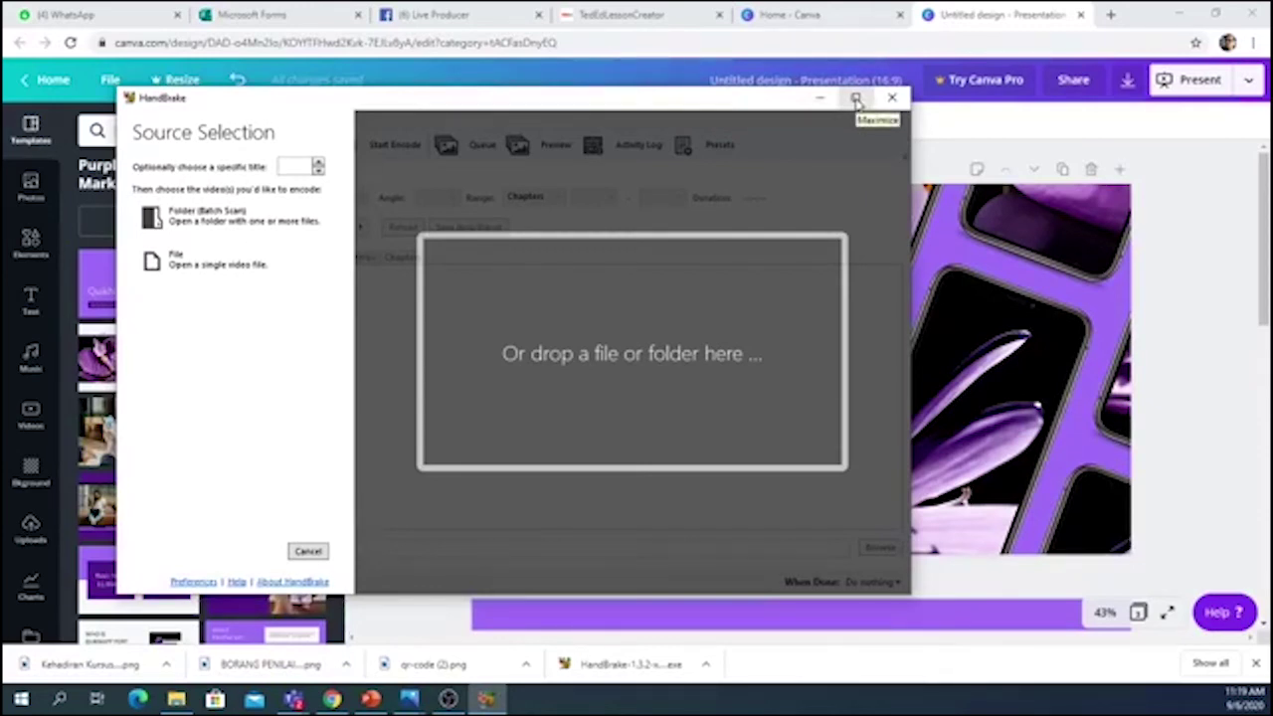
left_click(856, 99)
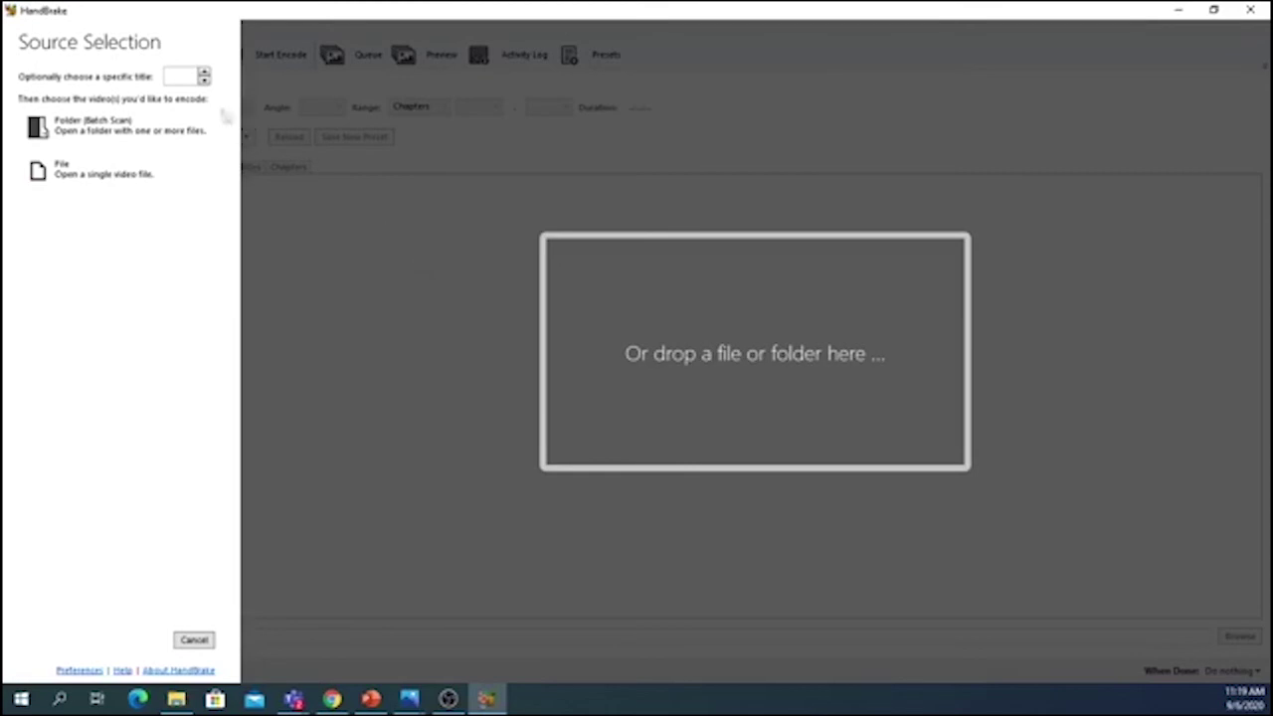
mouse_move(176, 699)
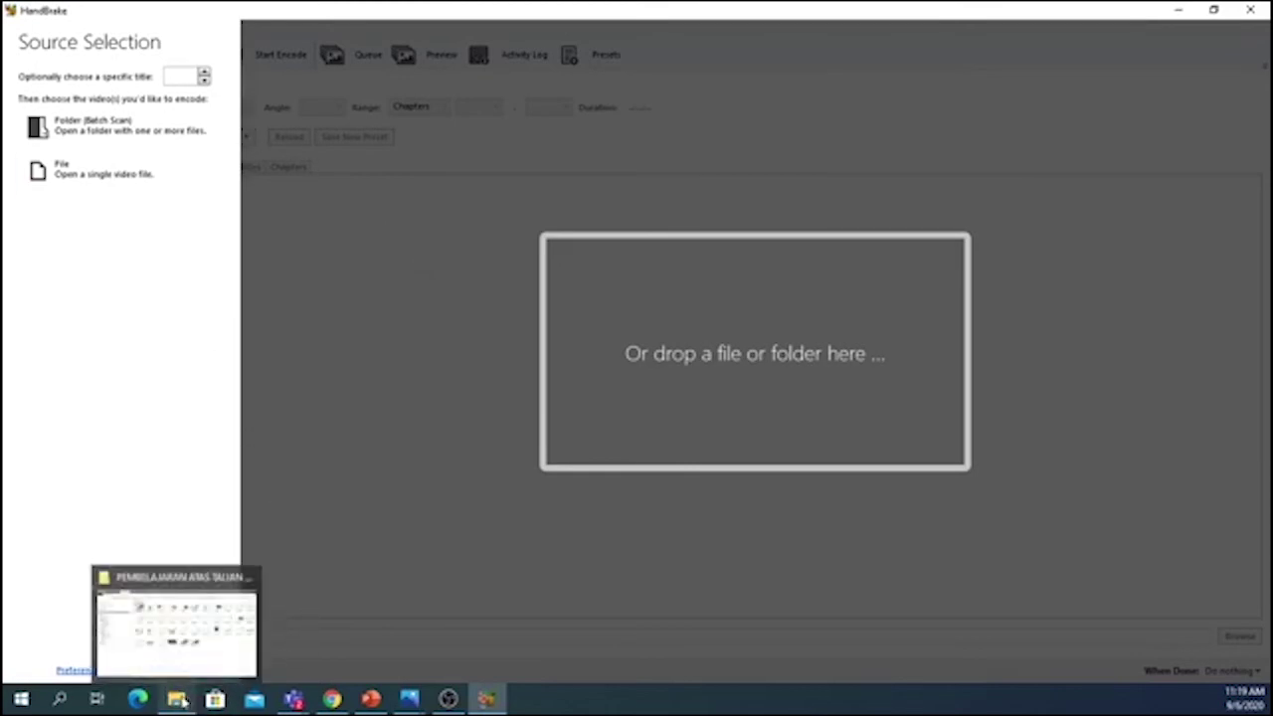
left_click(176, 627)
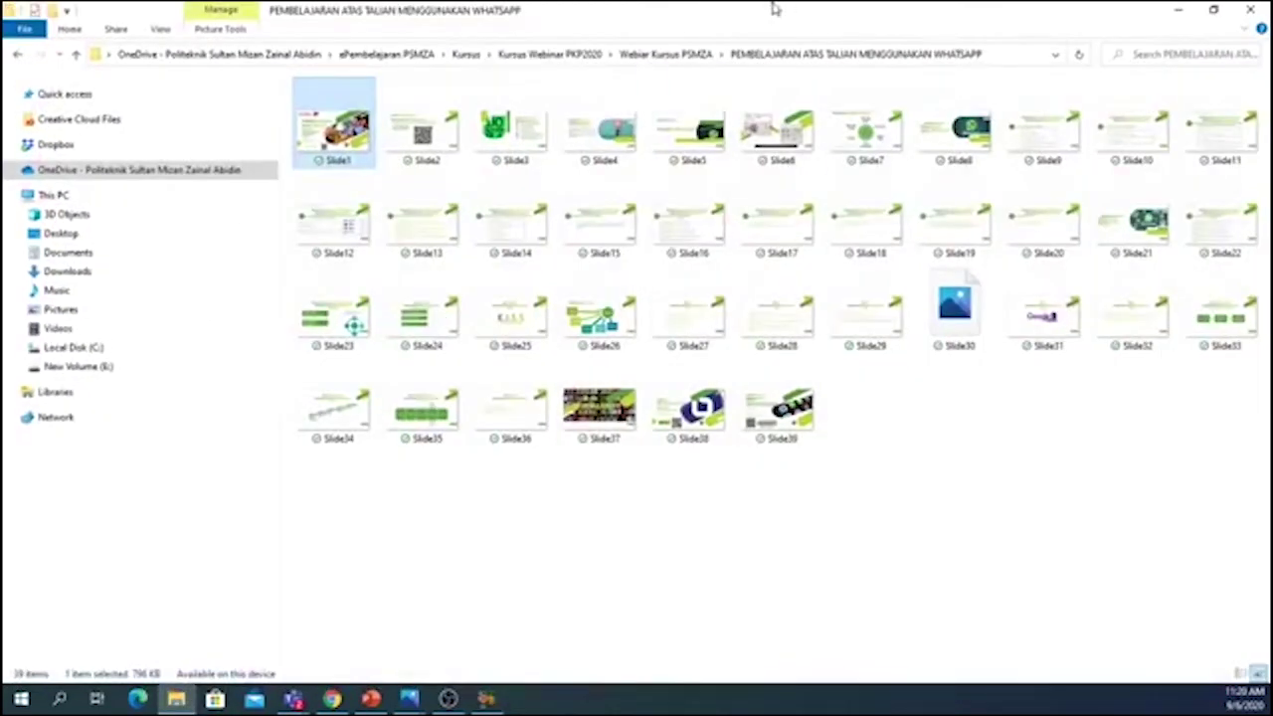
left_click(1213, 9)
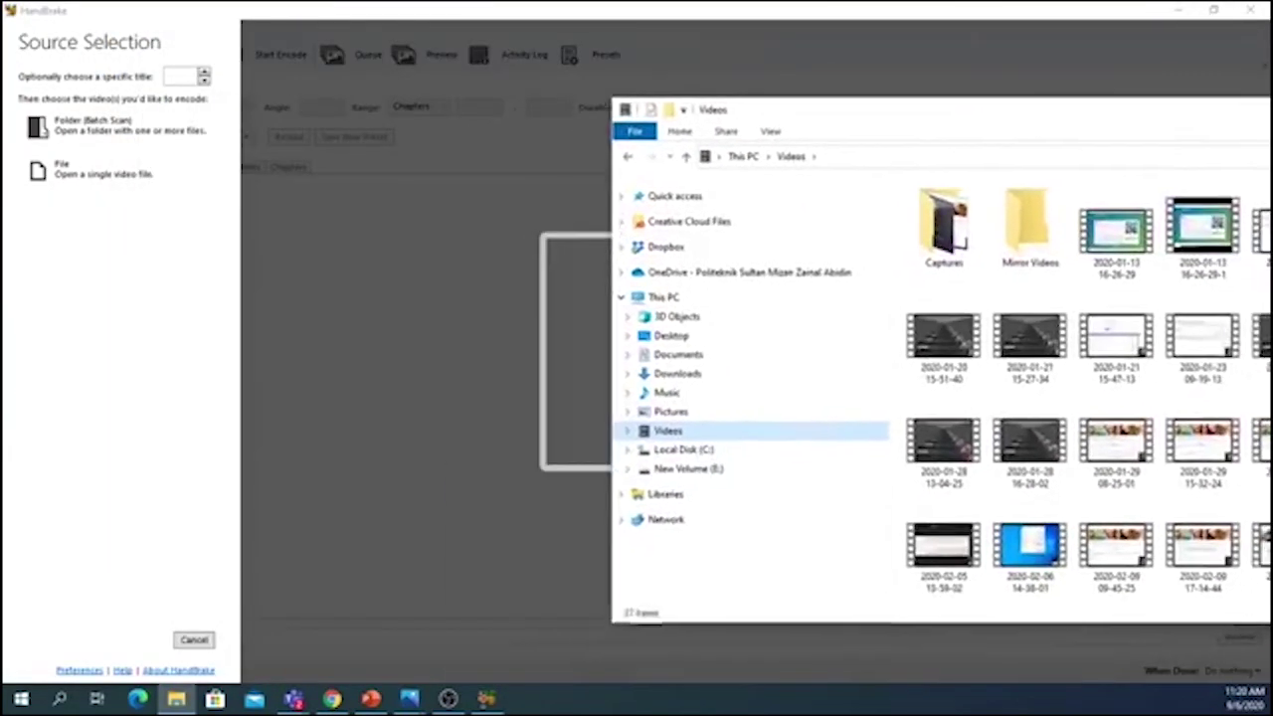
left_click_drag(1037, 86, 1272, 93)
left_click_drag(1272, 299, 706, 370)
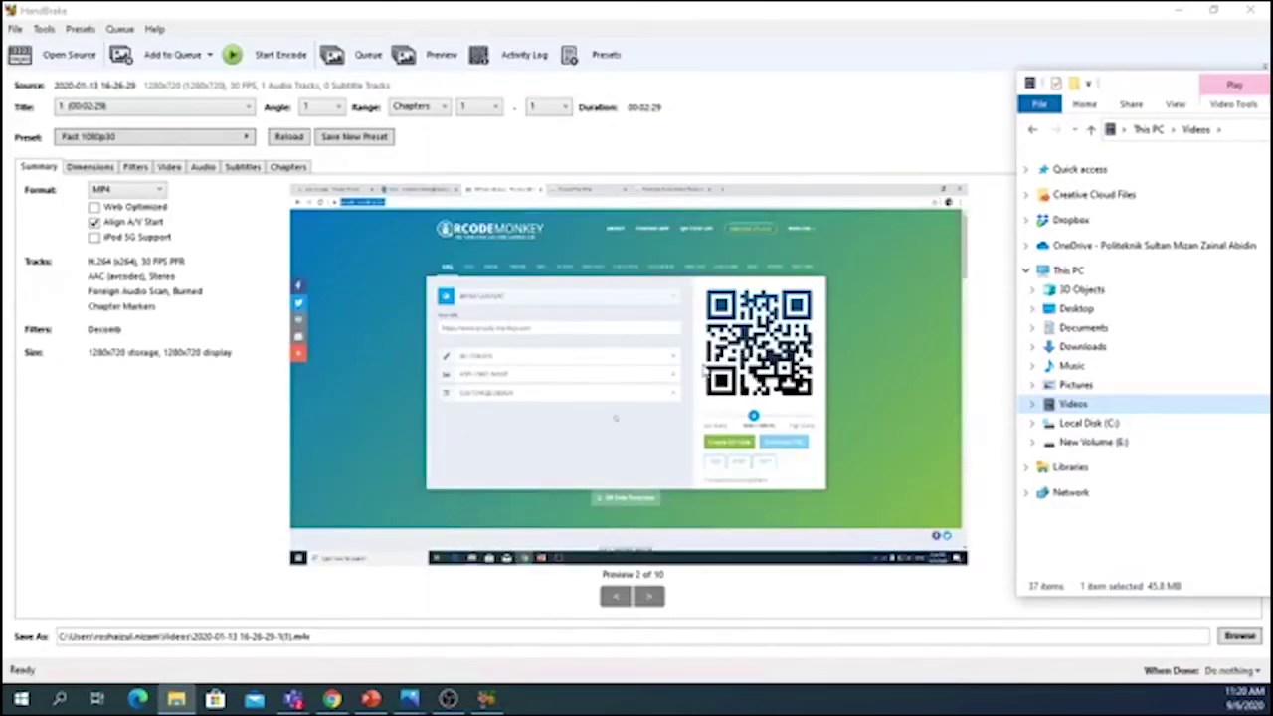
left_click_drag(1160, 93, 252, 30)
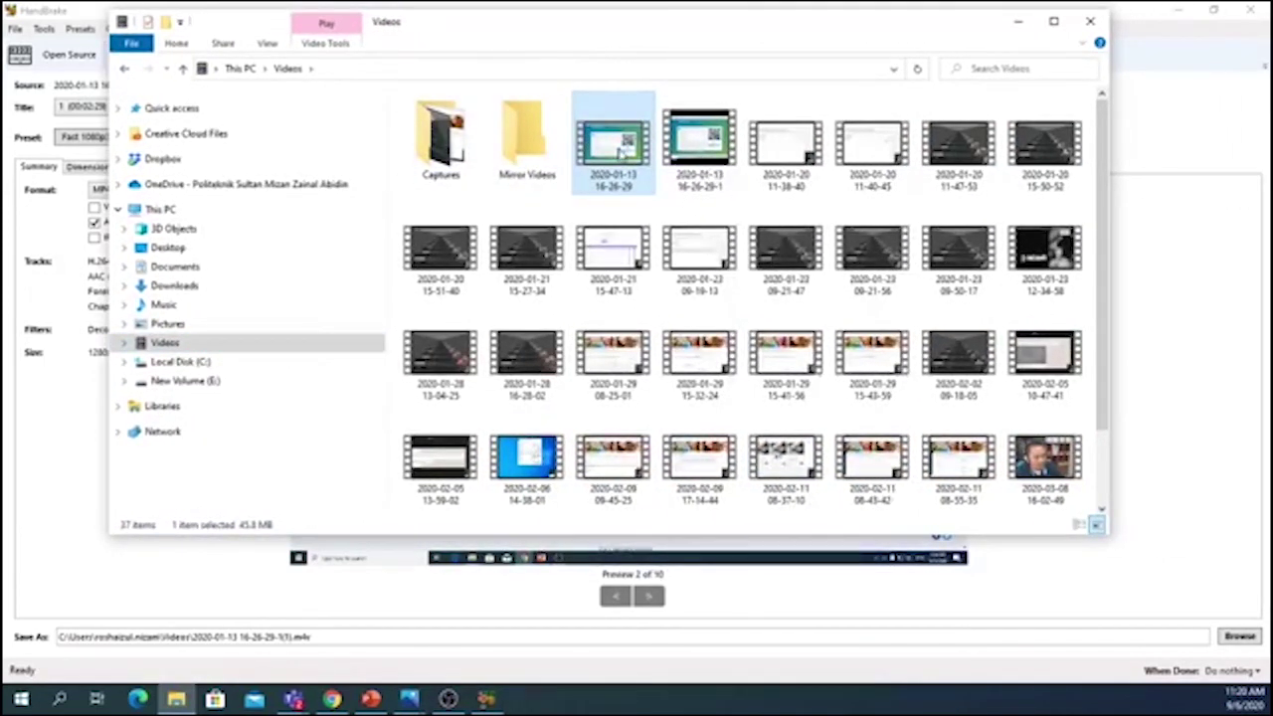
right_click(616, 151)
left_click(667, 585)
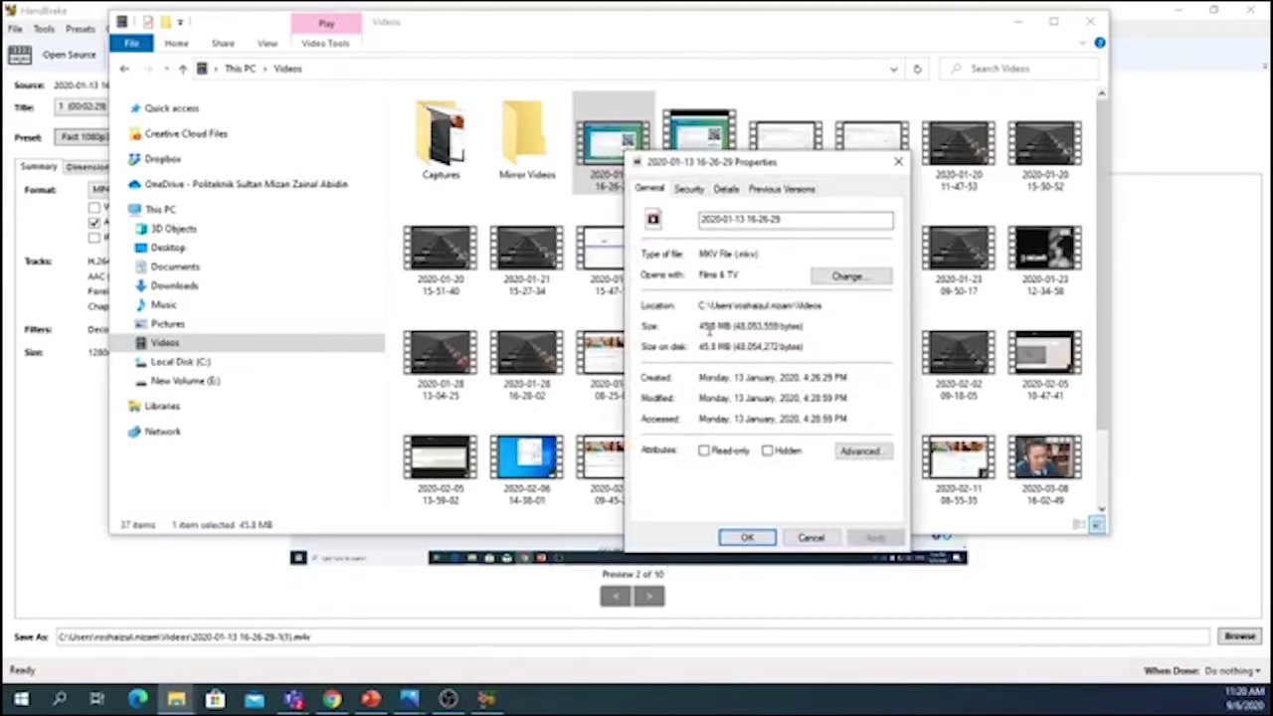
left_click_drag(699, 326, 736, 326)
left_click(811, 537)
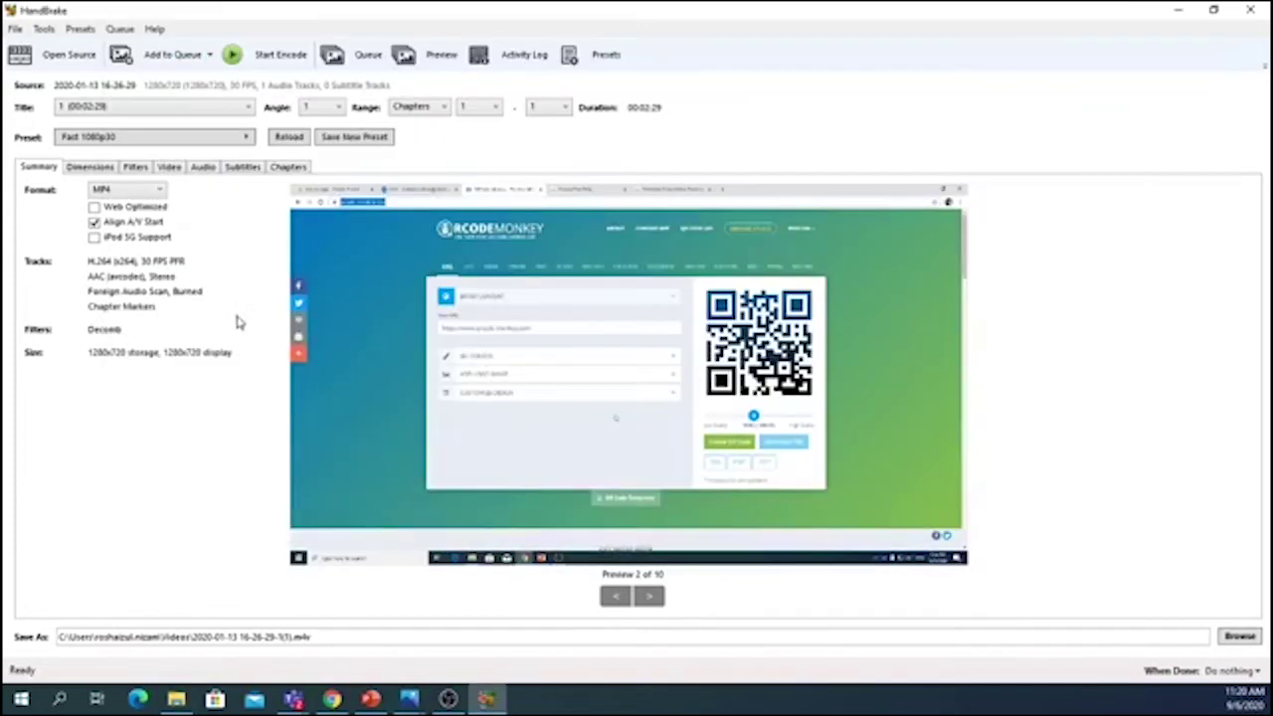
- Enable Web Optimized for the MP4 output and set its dimensions to width 320 and height 240
left_click(95, 209)
left_click(91, 167)
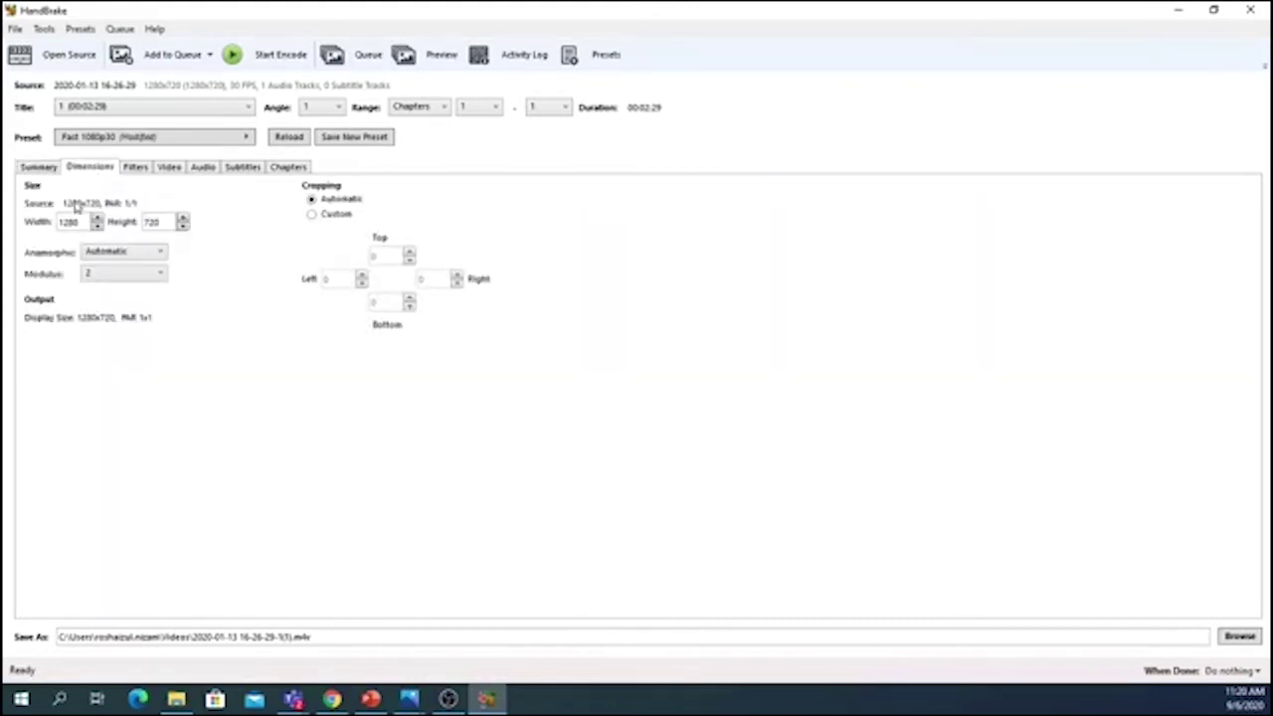
double_click(79, 221)
type("820")
double_click(159, 223)
type("240")
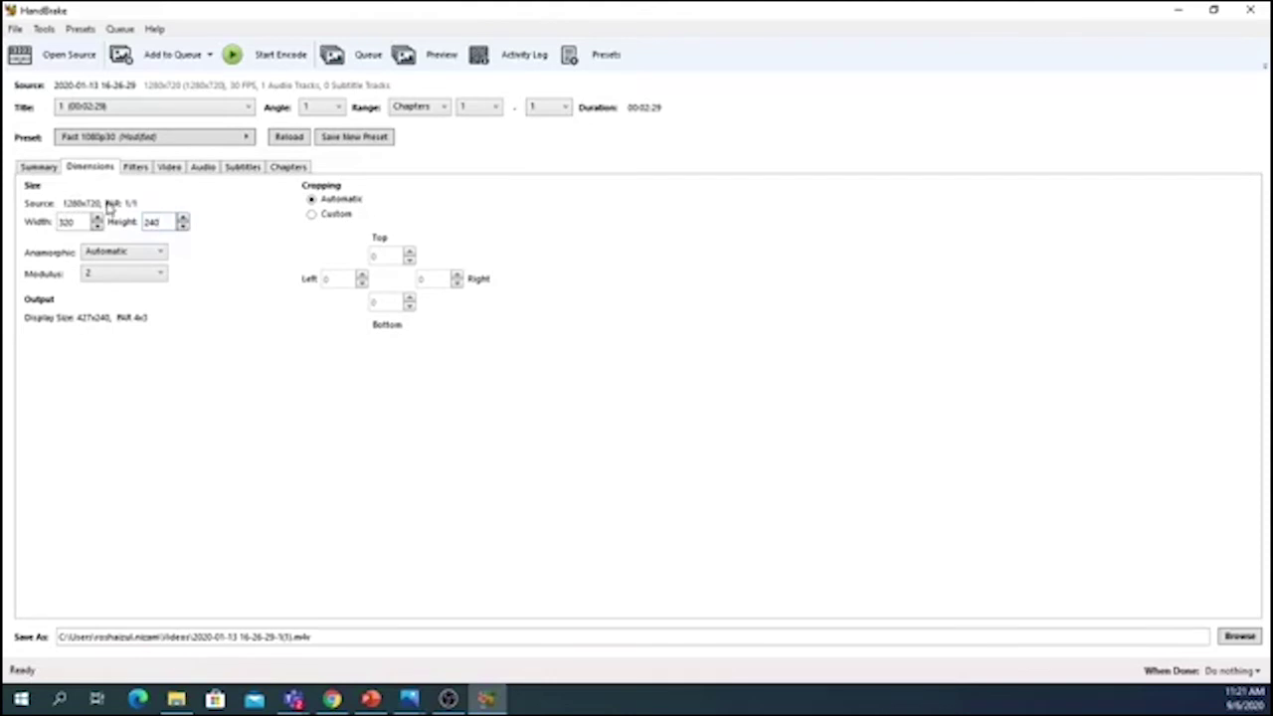
double_click(66, 222)
double_click(146, 223)
- Review the save location and file name options for the converted video, and close them without saving
left_click(1240, 635)
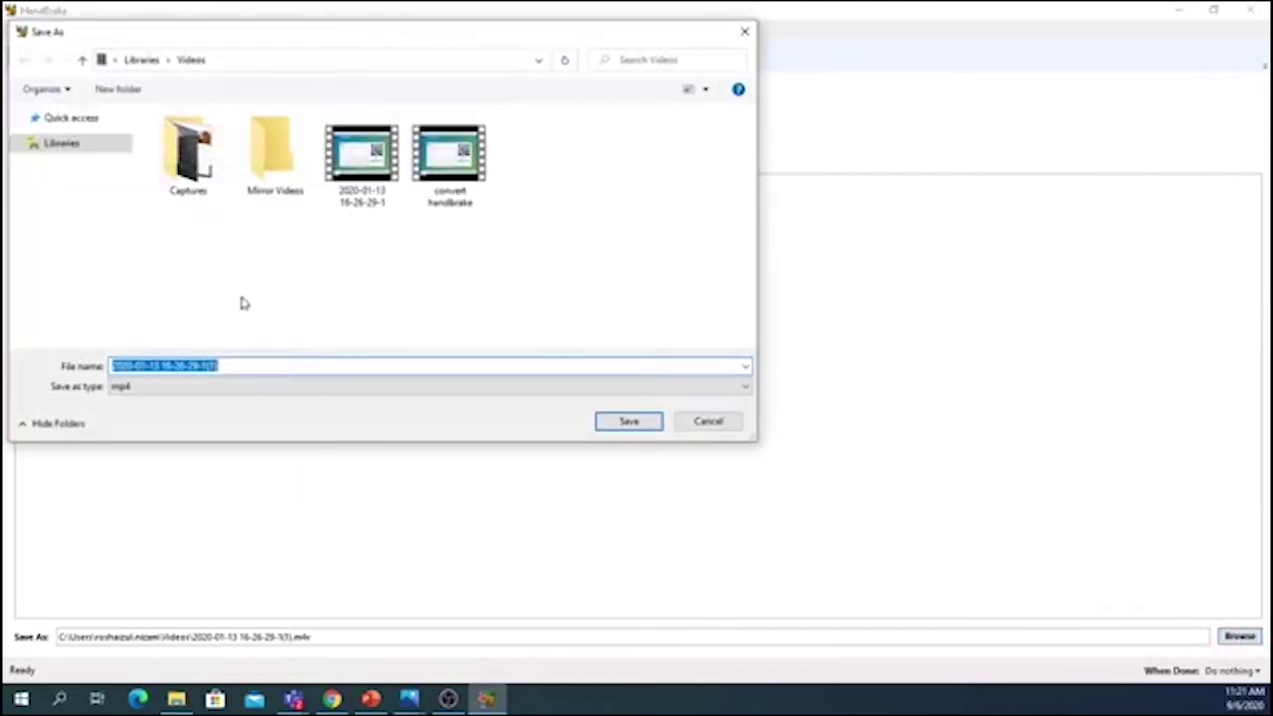
left_click(708, 422)
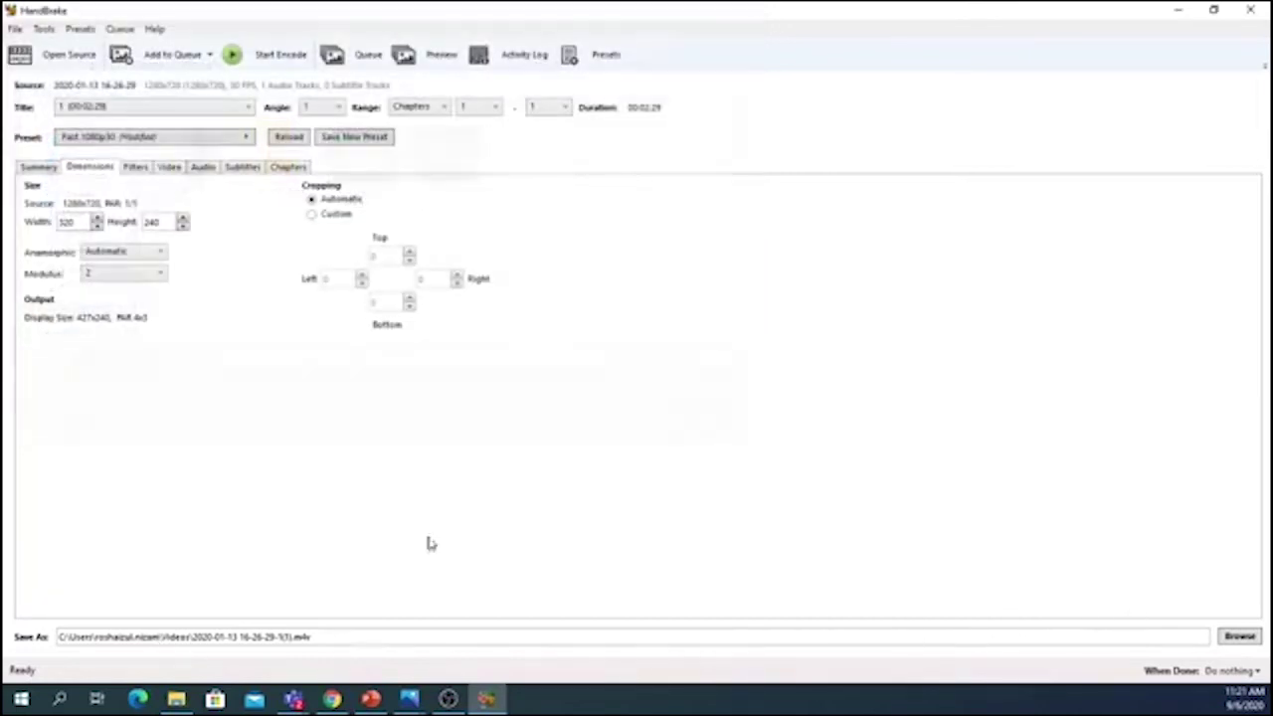
left_click(1241, 637)
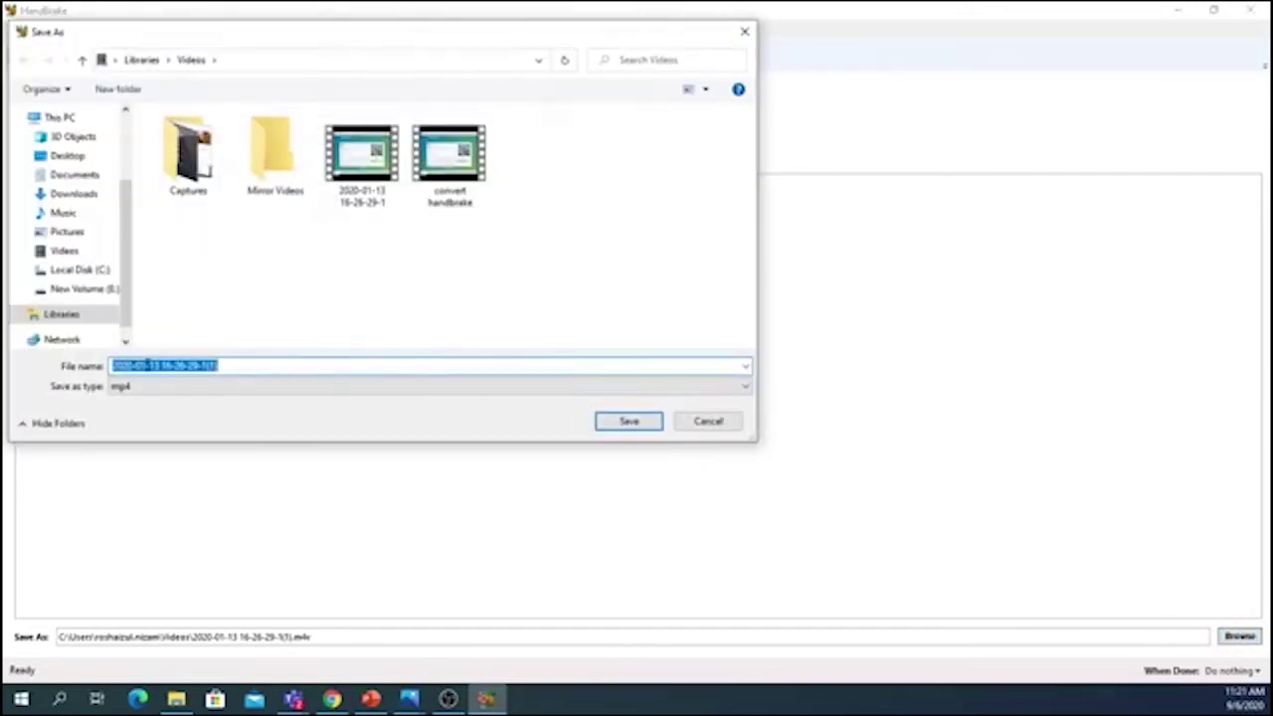
left_click(718, 429)
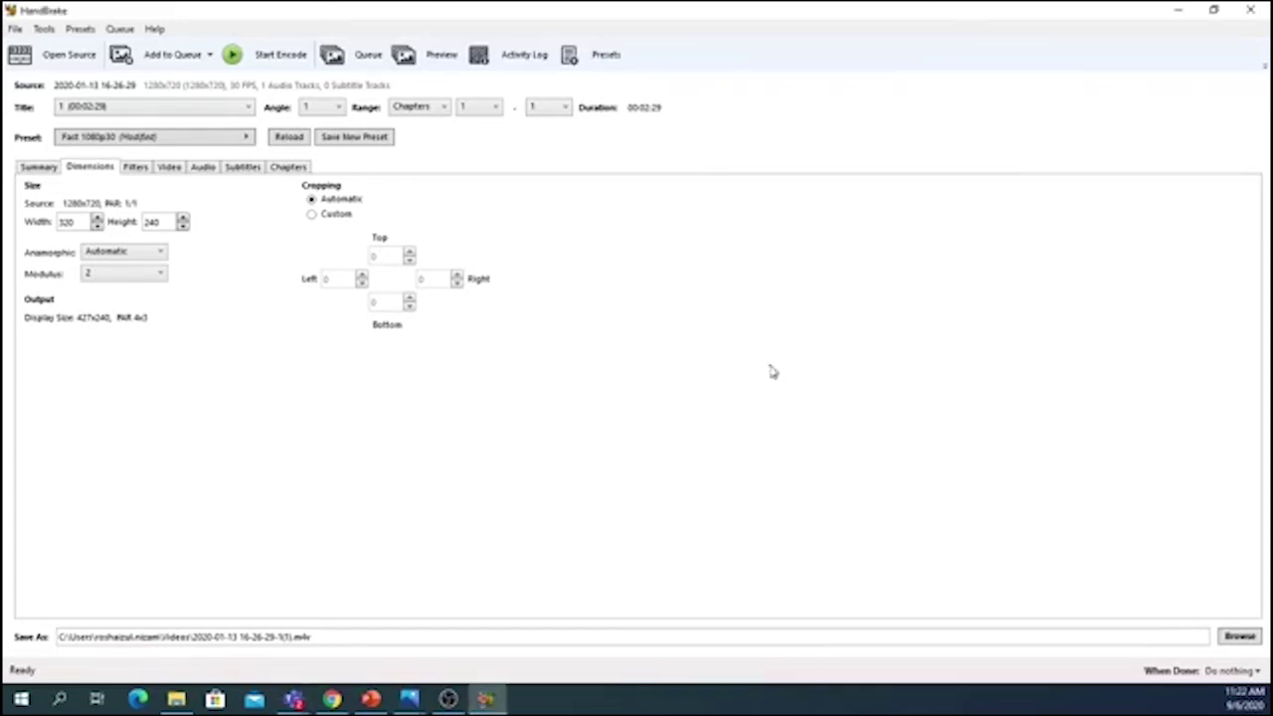
- Minimize the open windows and check the file size of the convert handbrake video in the Videos folder
left_click(1179, 10)
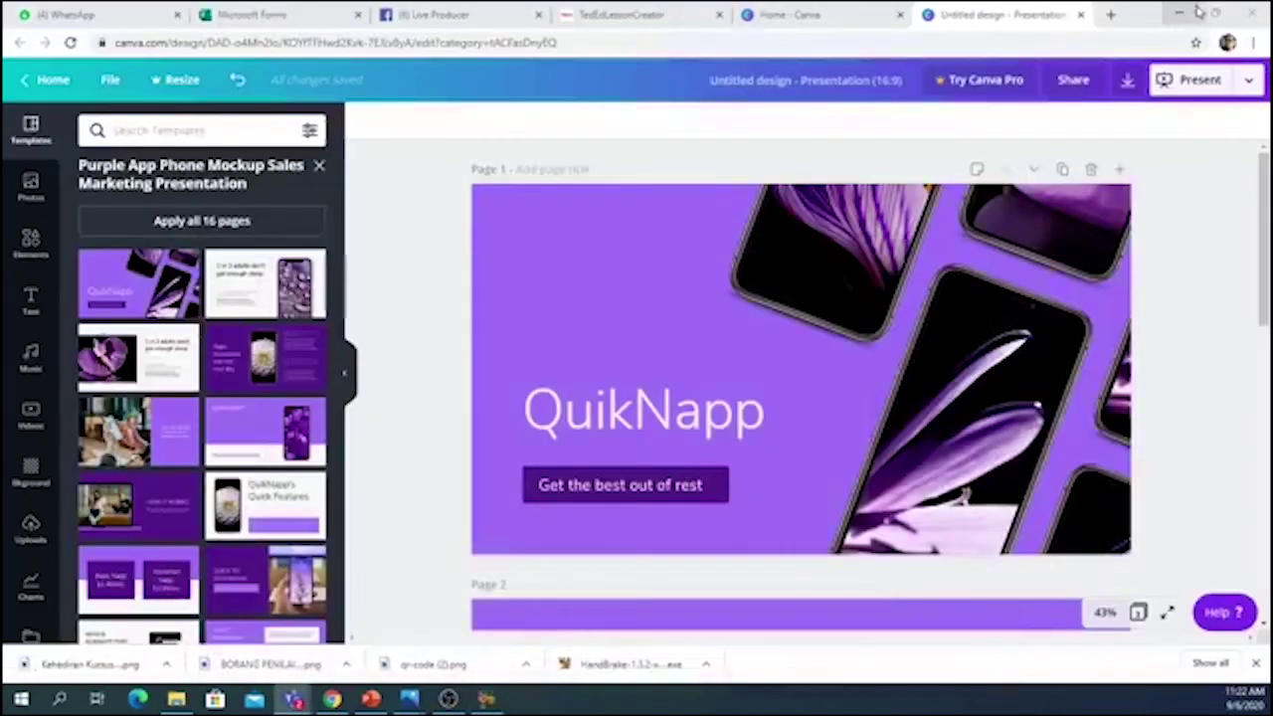
left_click(1180, 14)
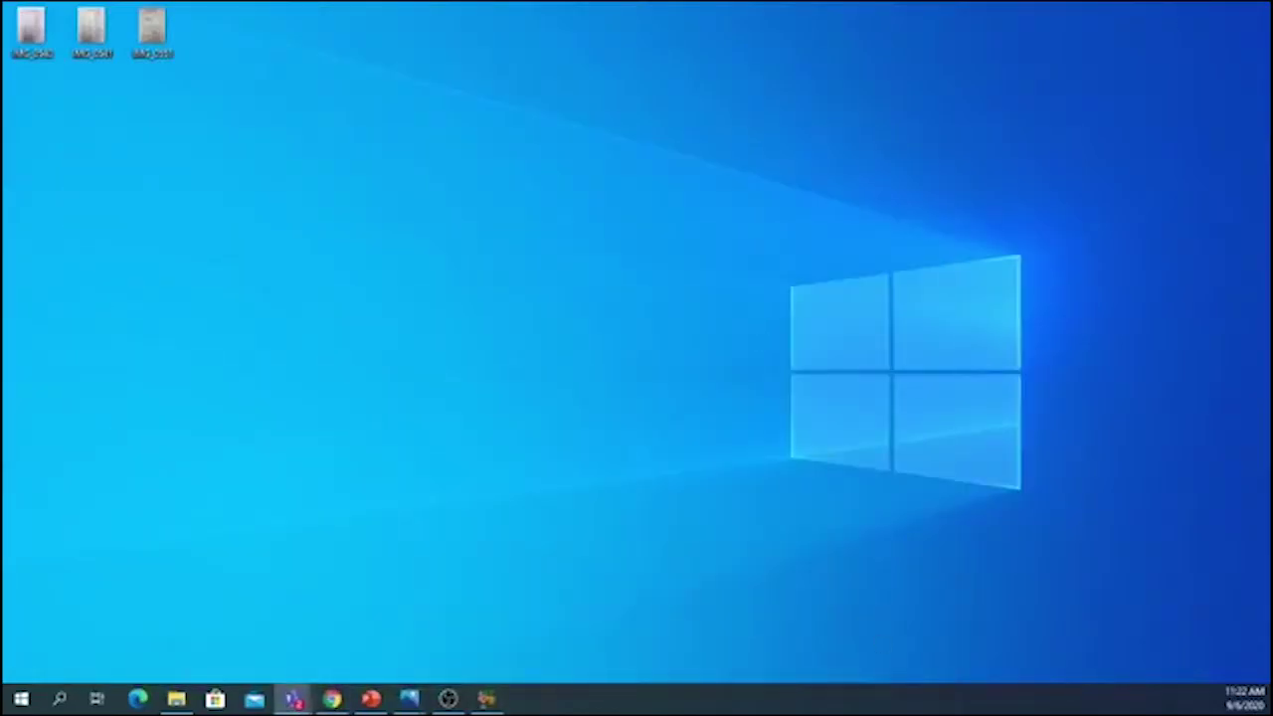
left_click(176, 700)
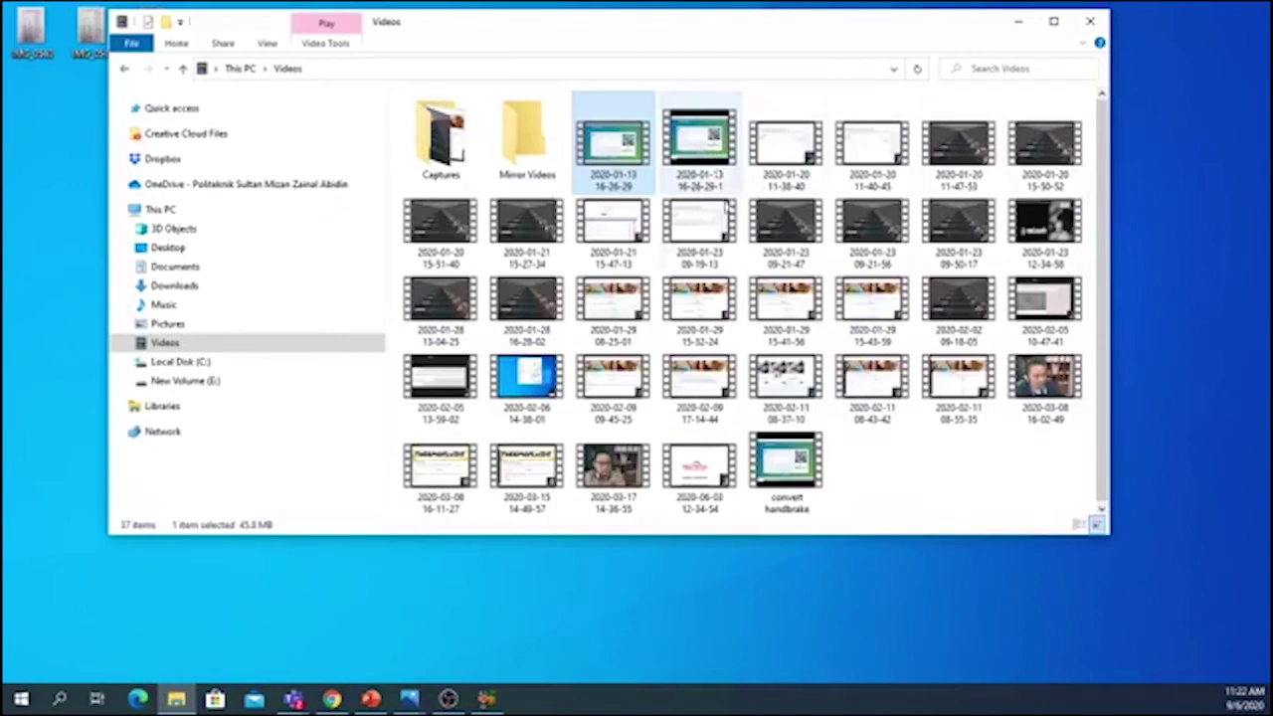
left_click(801, 476)
right_click(802, 477)
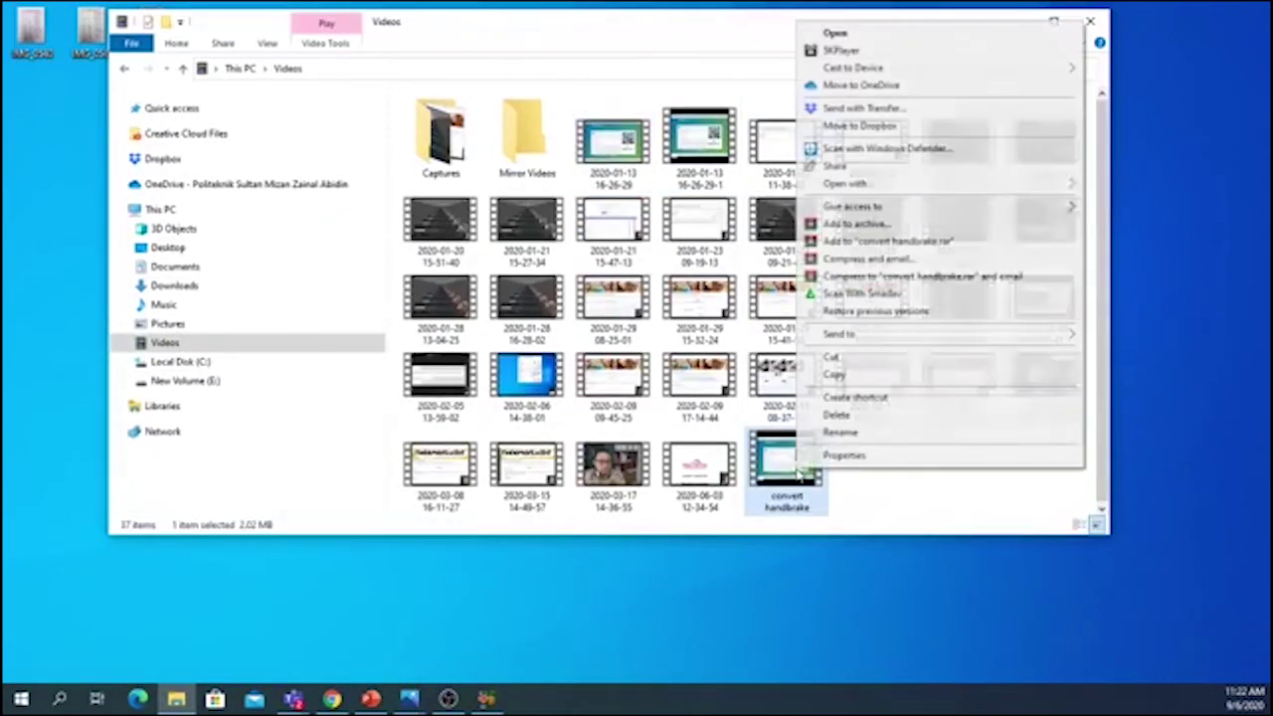
left_click(845, 455)
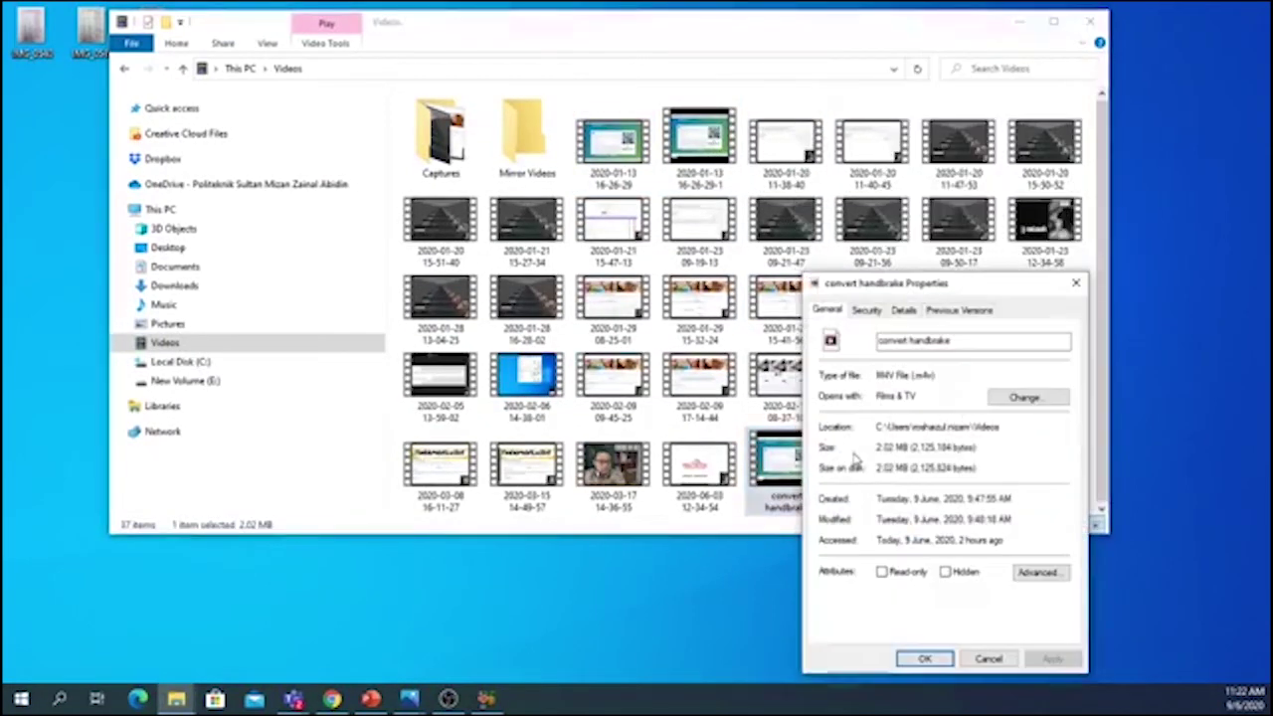
left_click_drag(877, 448, 910, 450)
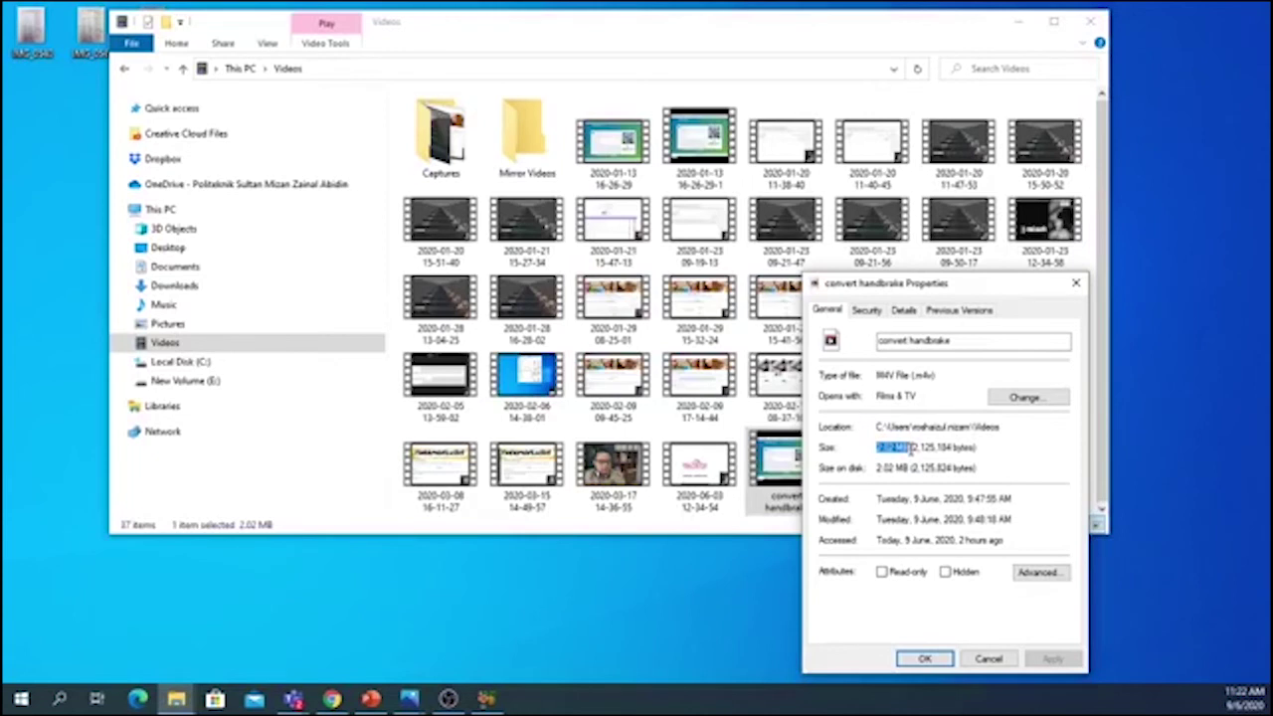
left_click(1067, 40)
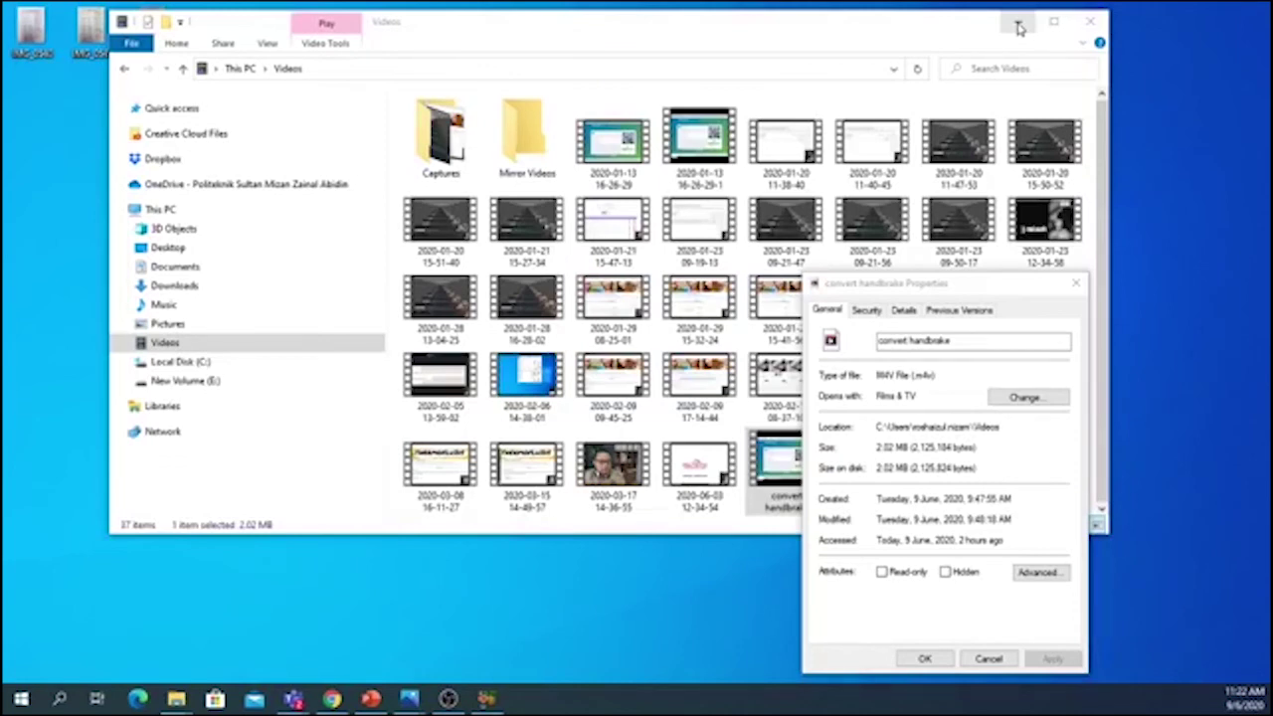
left_click(1018, 28)
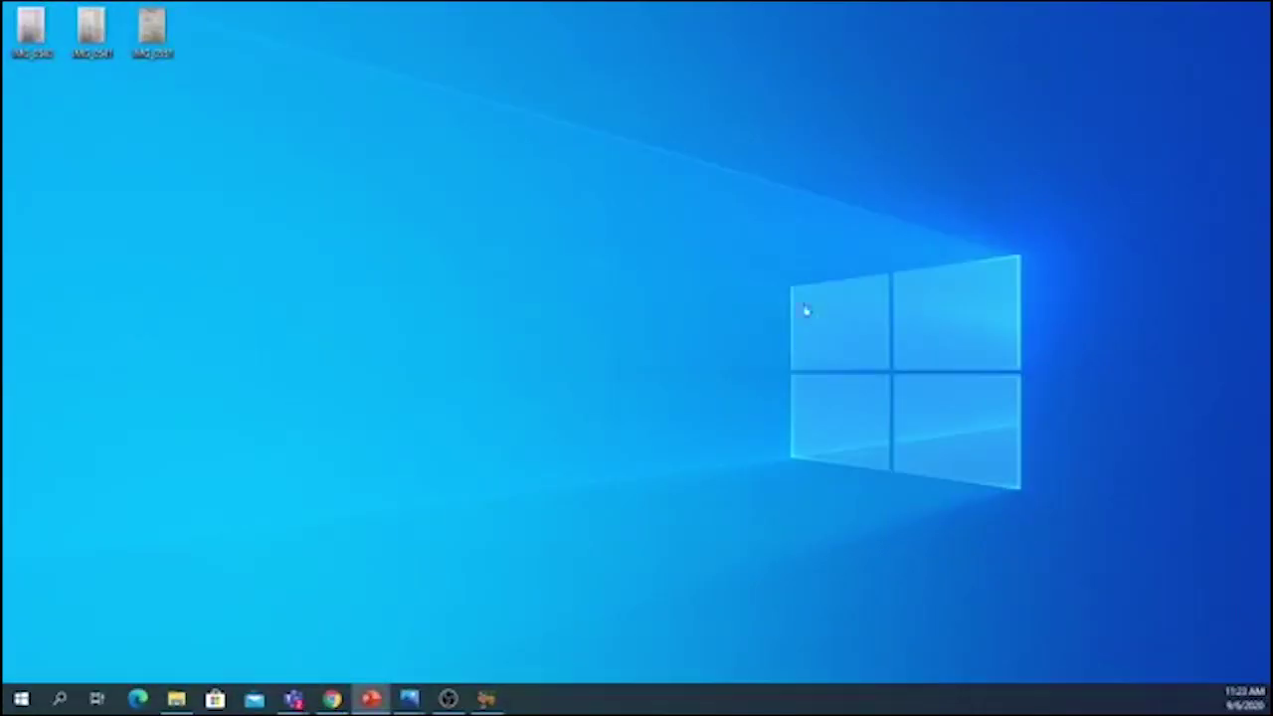
- Switch to Chrome and open YouTube in a new browser tab
left_click(331, 700)
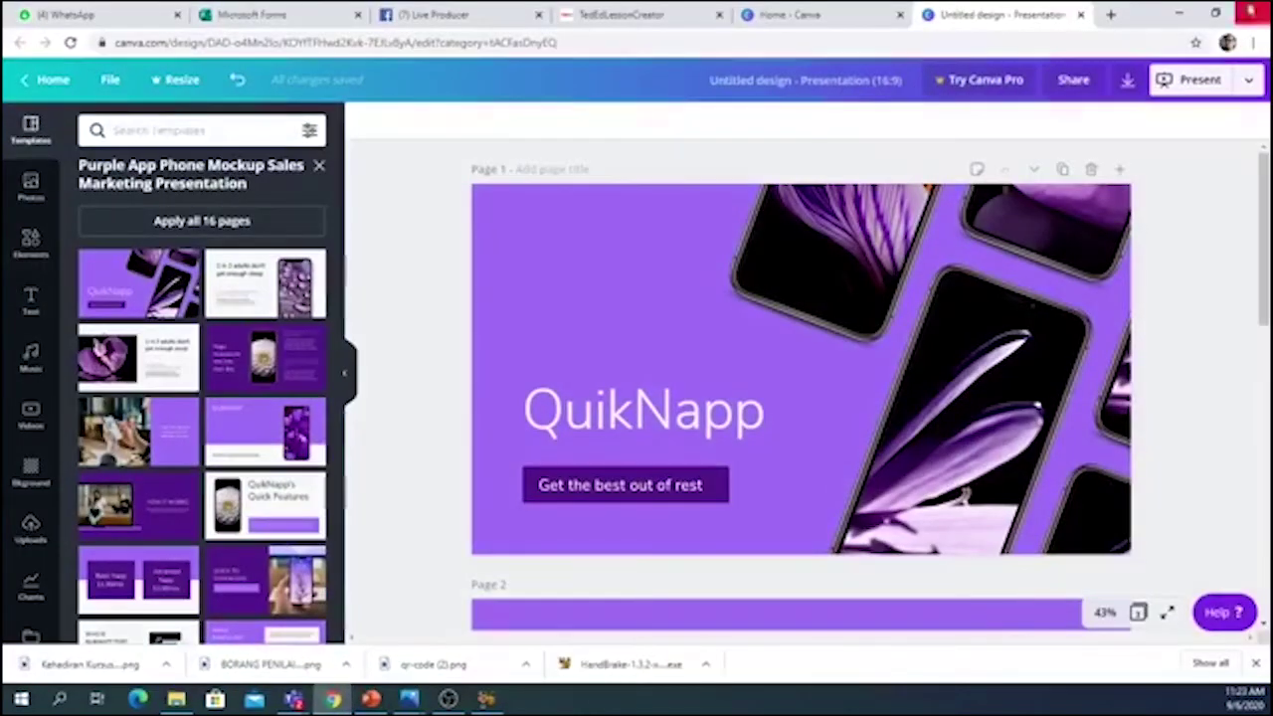
left_click(1111, 15)
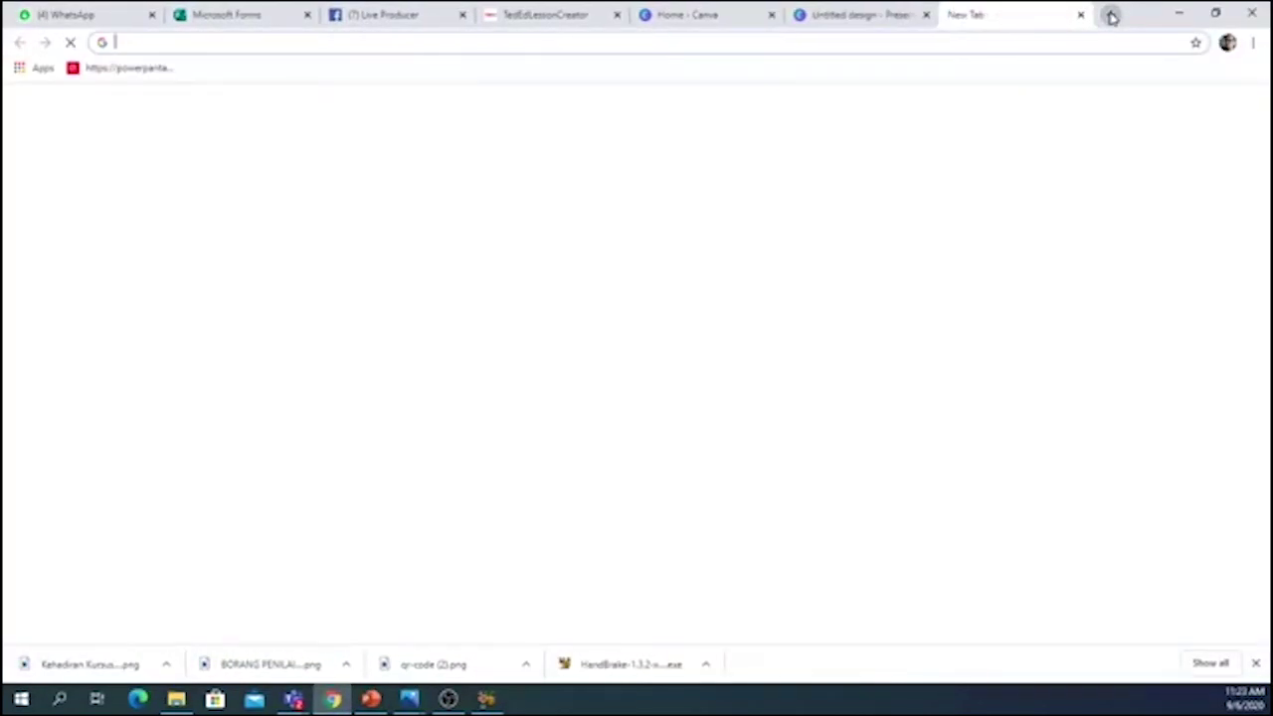
key("Down")
key("Up")
key("Return")
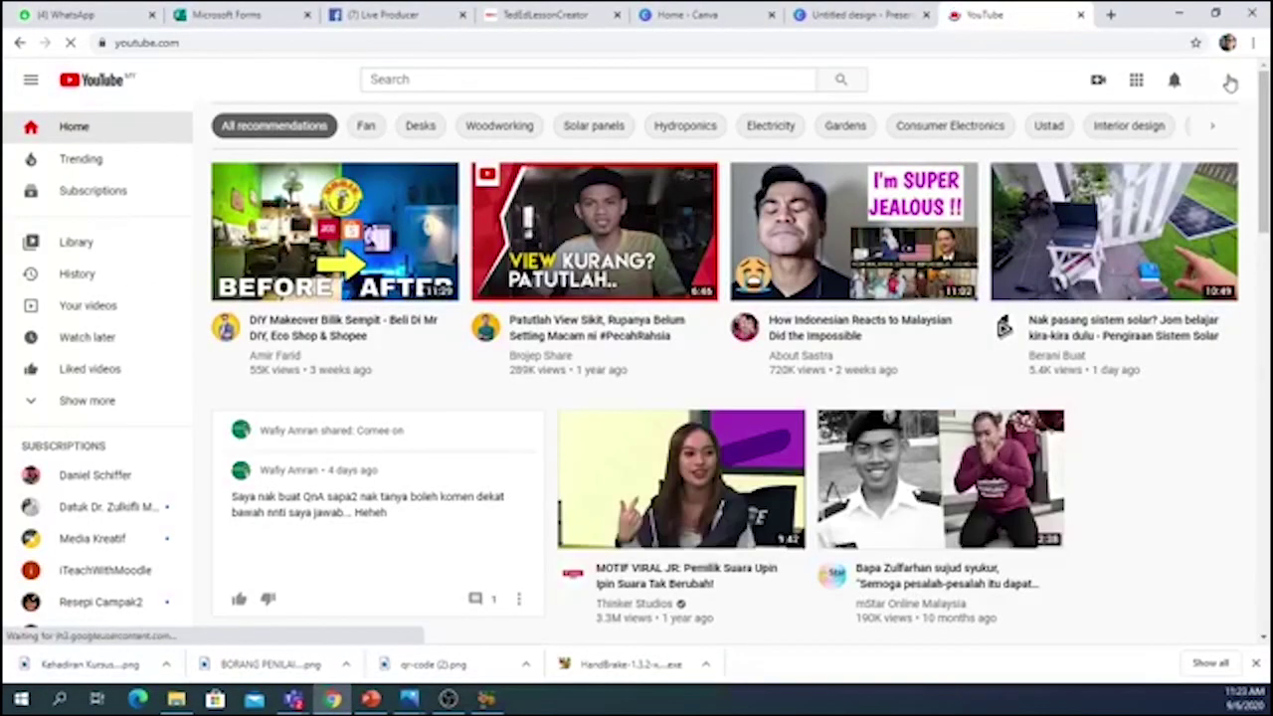
- Examine the YouTube account options, close them, and select the page's web address
left_click(1221, 80)
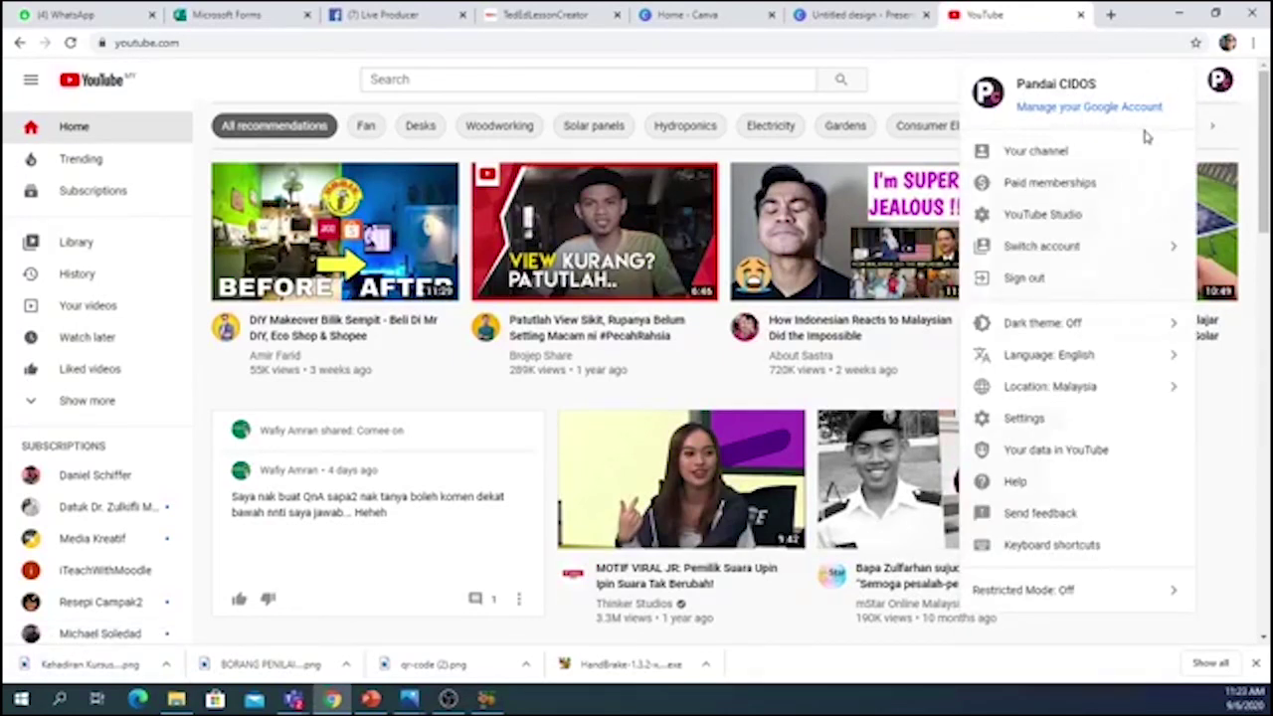
left_click(917, 78)
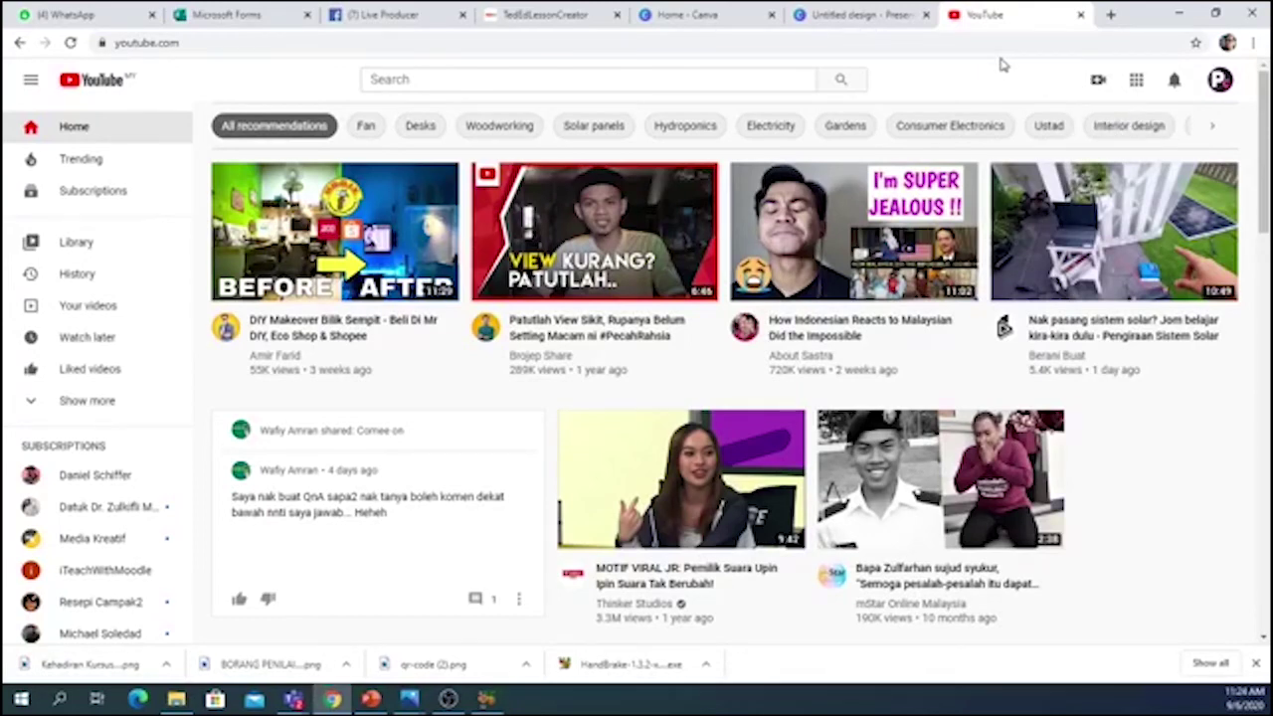
key("alt+Tab")
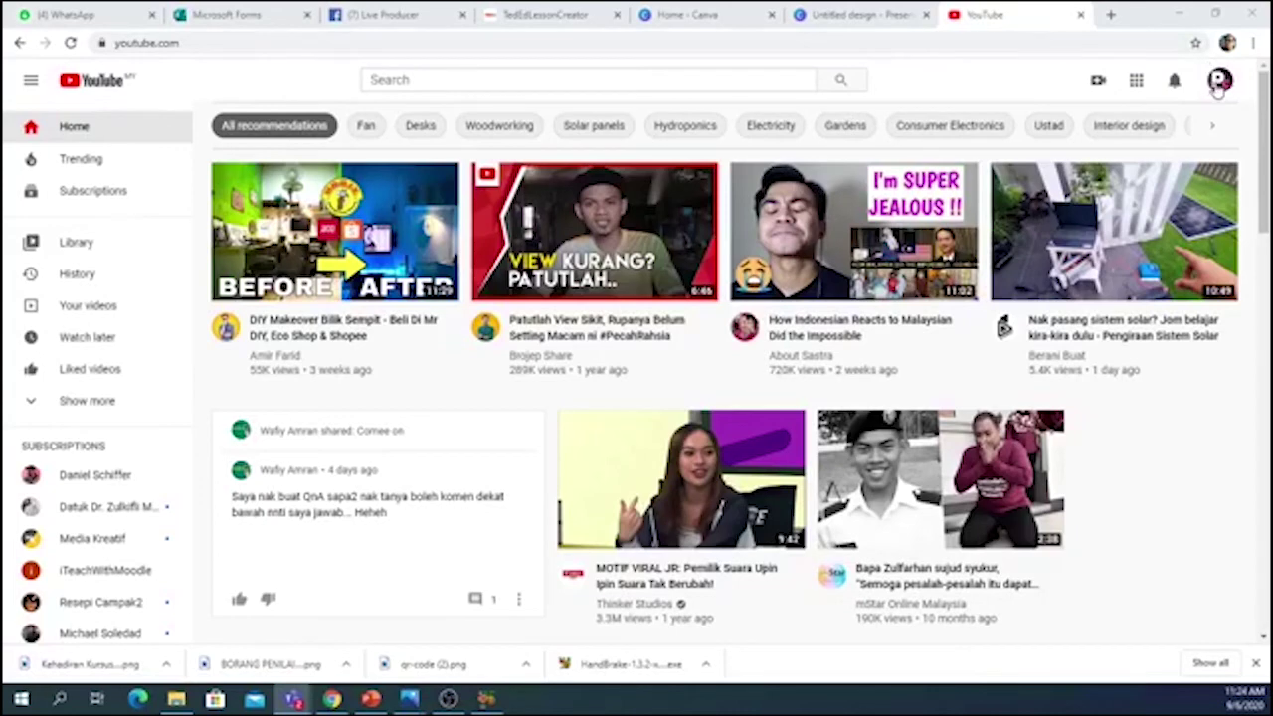
left_click(169, 42)
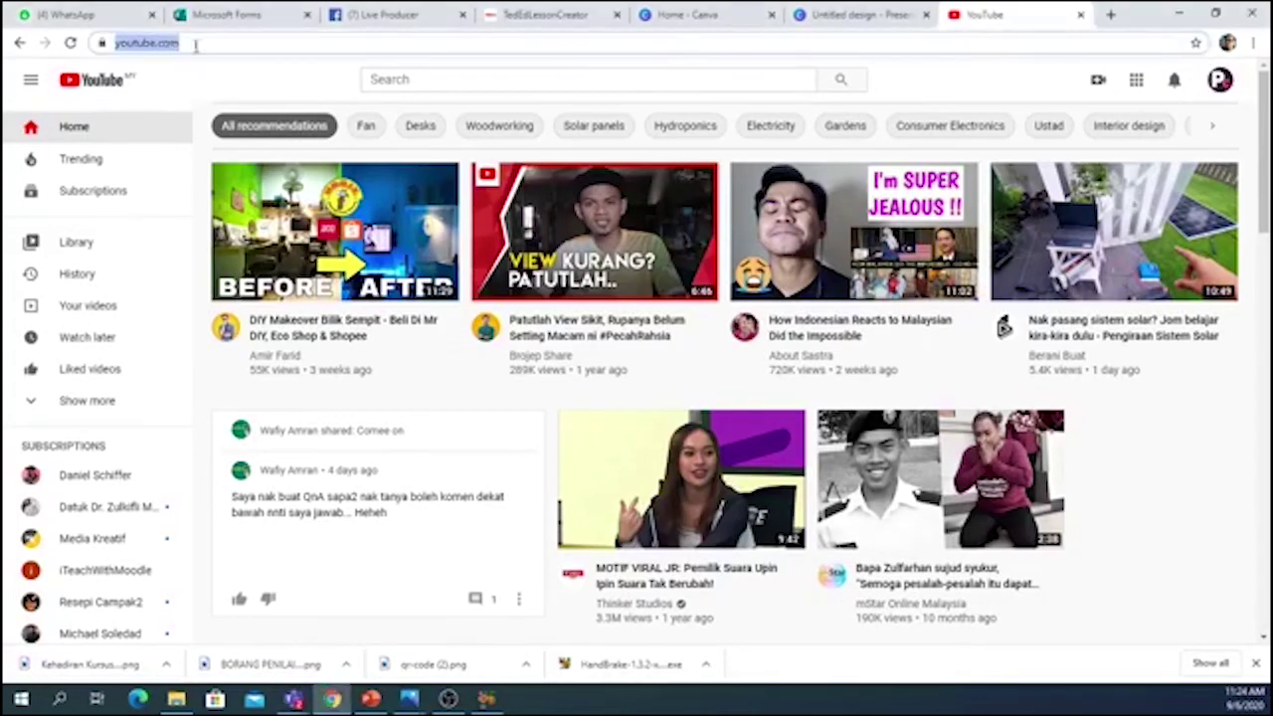
- Open the YouTube upload dialog for adding a new video to the channel
left_click(1221, 81)
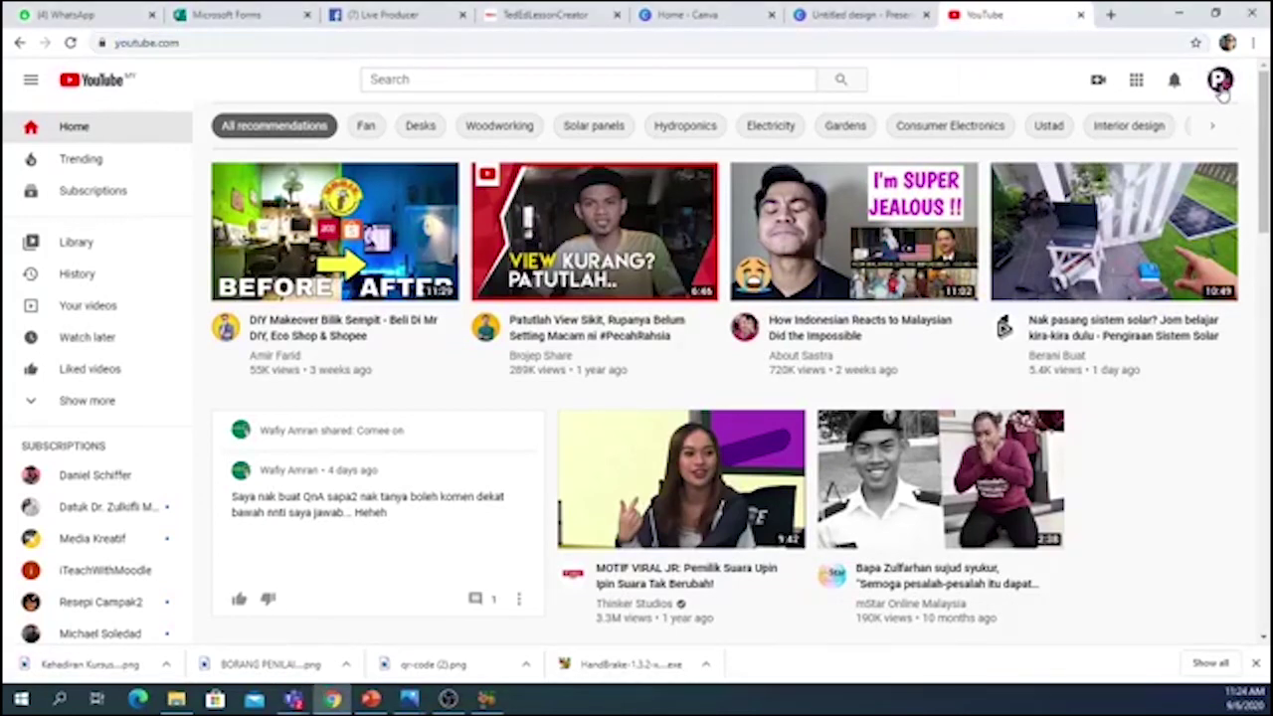
left_click(916, 87)
left_click(1098, 79)
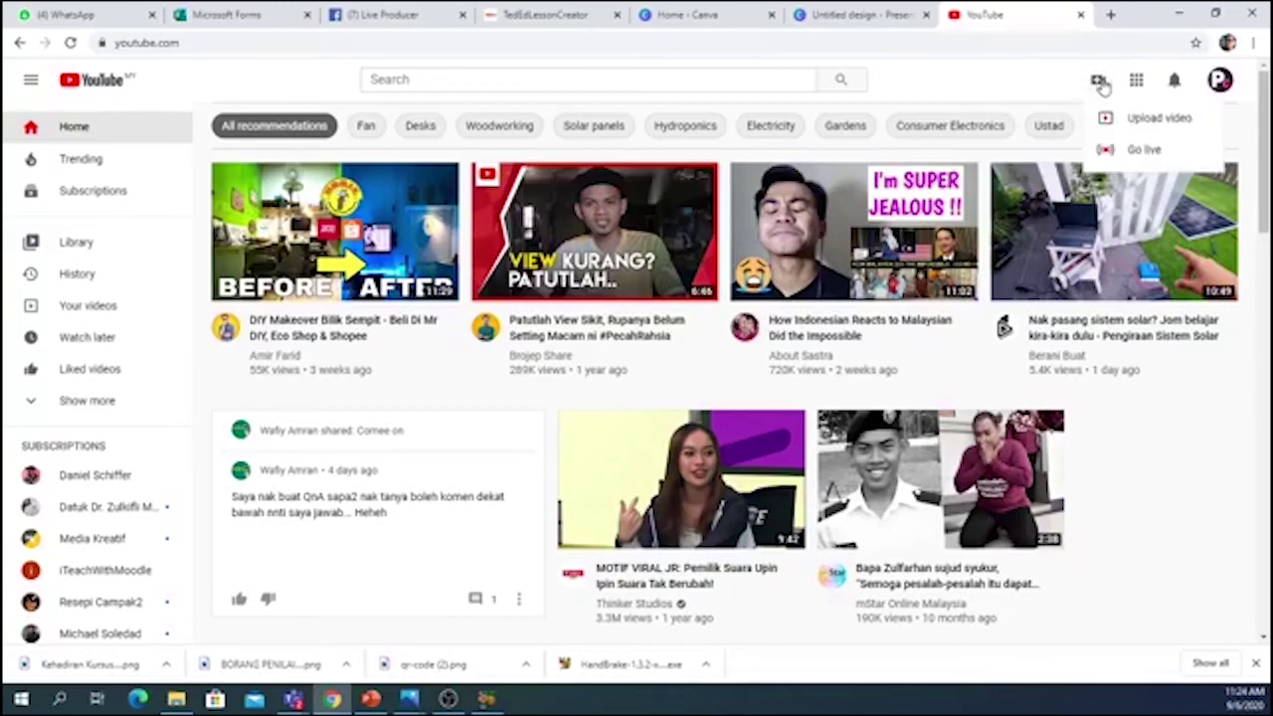
left_click(1144, 120)
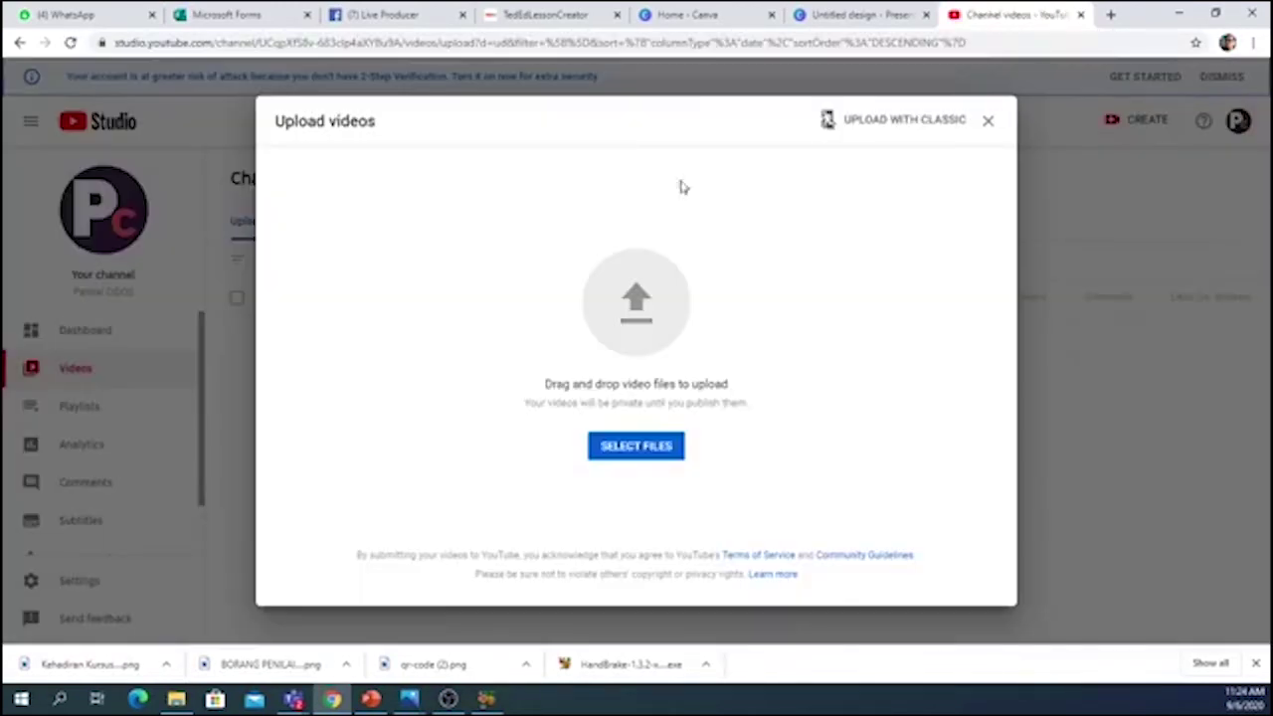
left_click(176, 699)
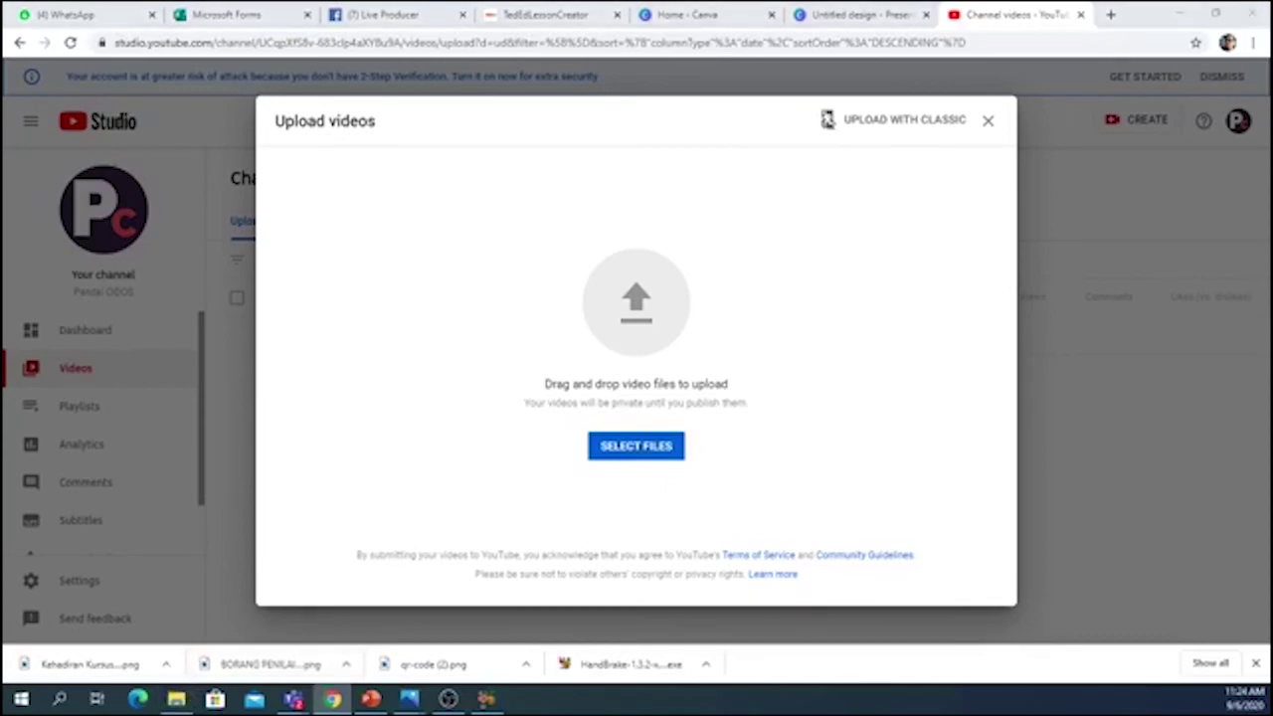
left_click_drag(707, 37, 964, 402)
left_click_drag(852, 483, 737, 304)
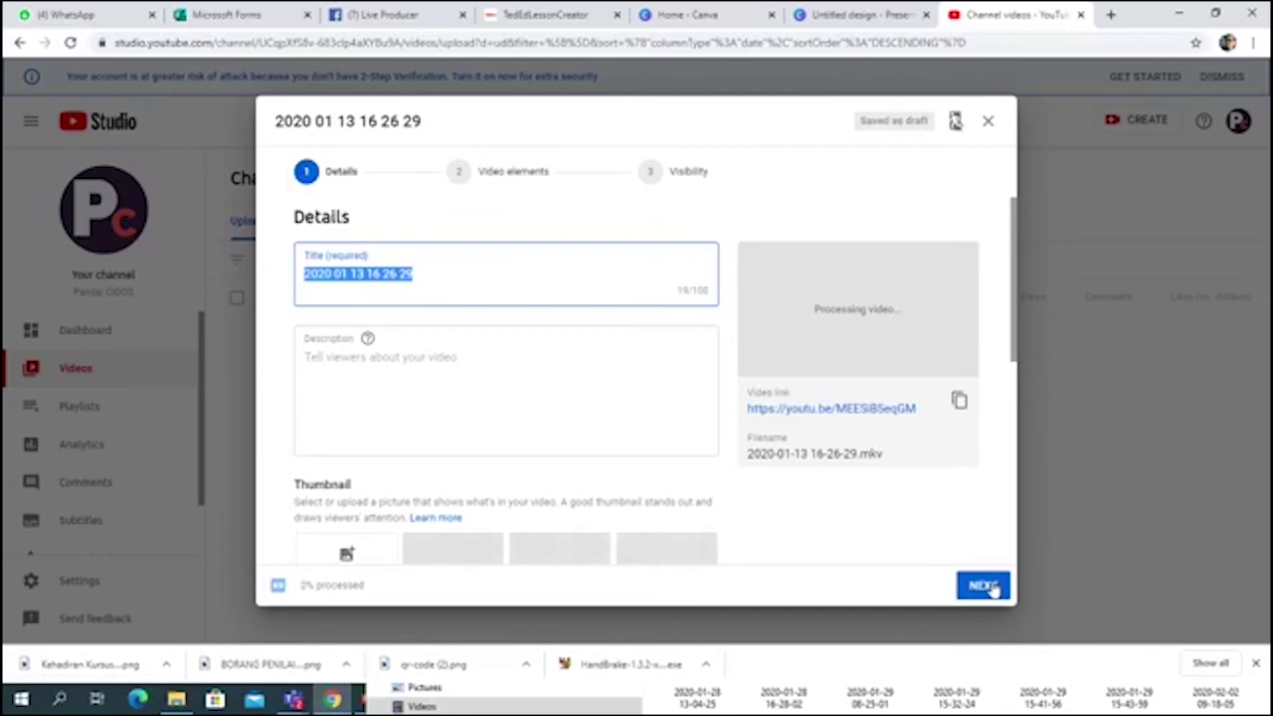
left_click(989, 122)
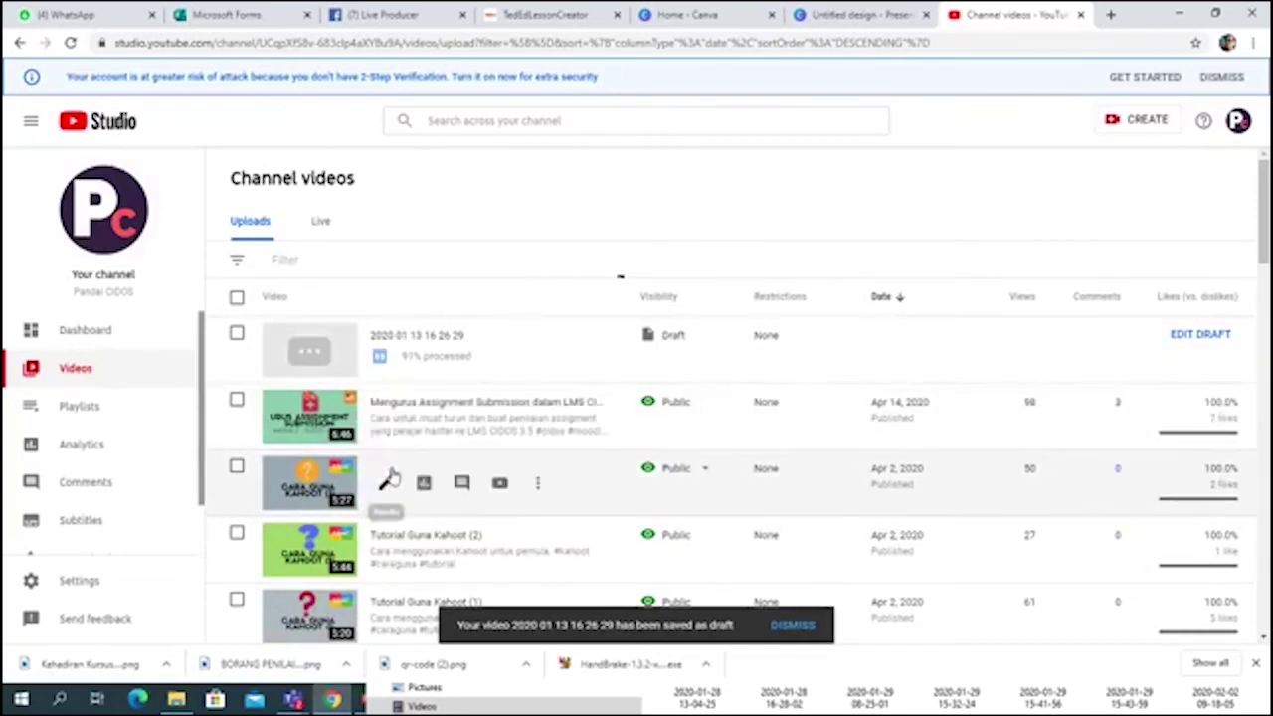
- Open the watch page of "Mengurus Assignment Submission dalam LMS CIDOS 3.5" and send its link with the preview to the iPhone chat in WhatsApp
left_click(306, 411)
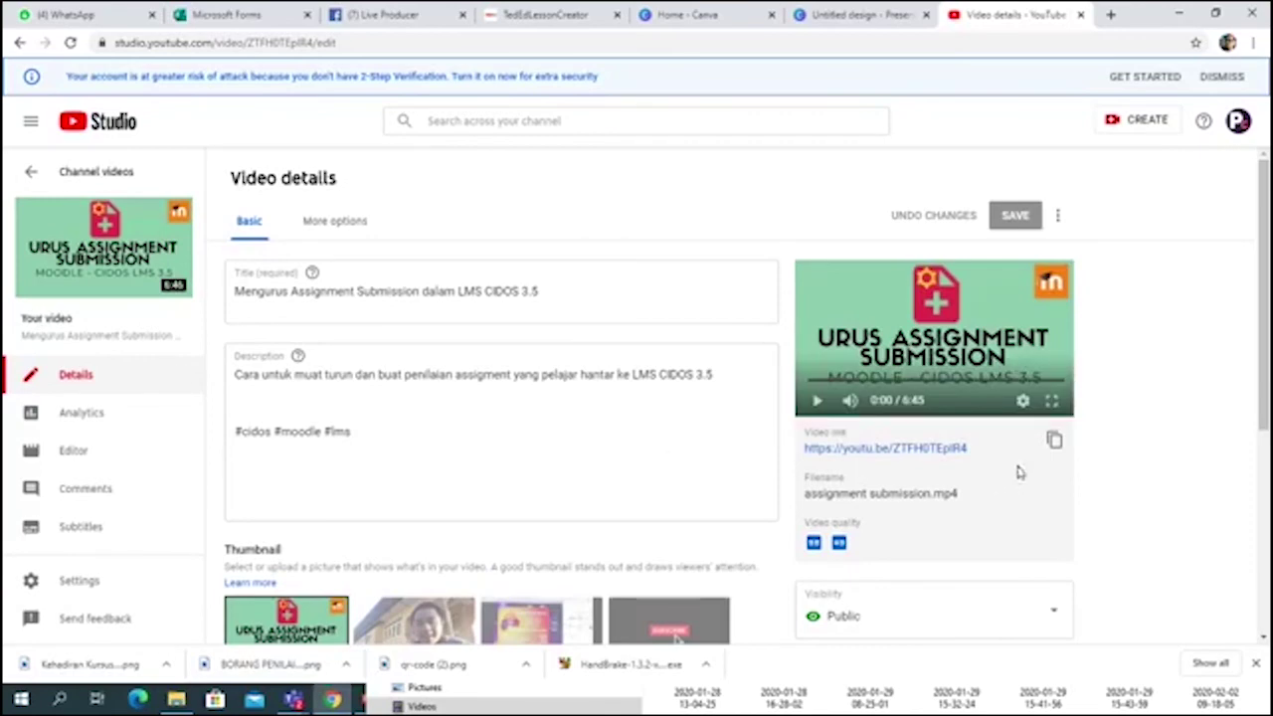
left_click(916, 452)
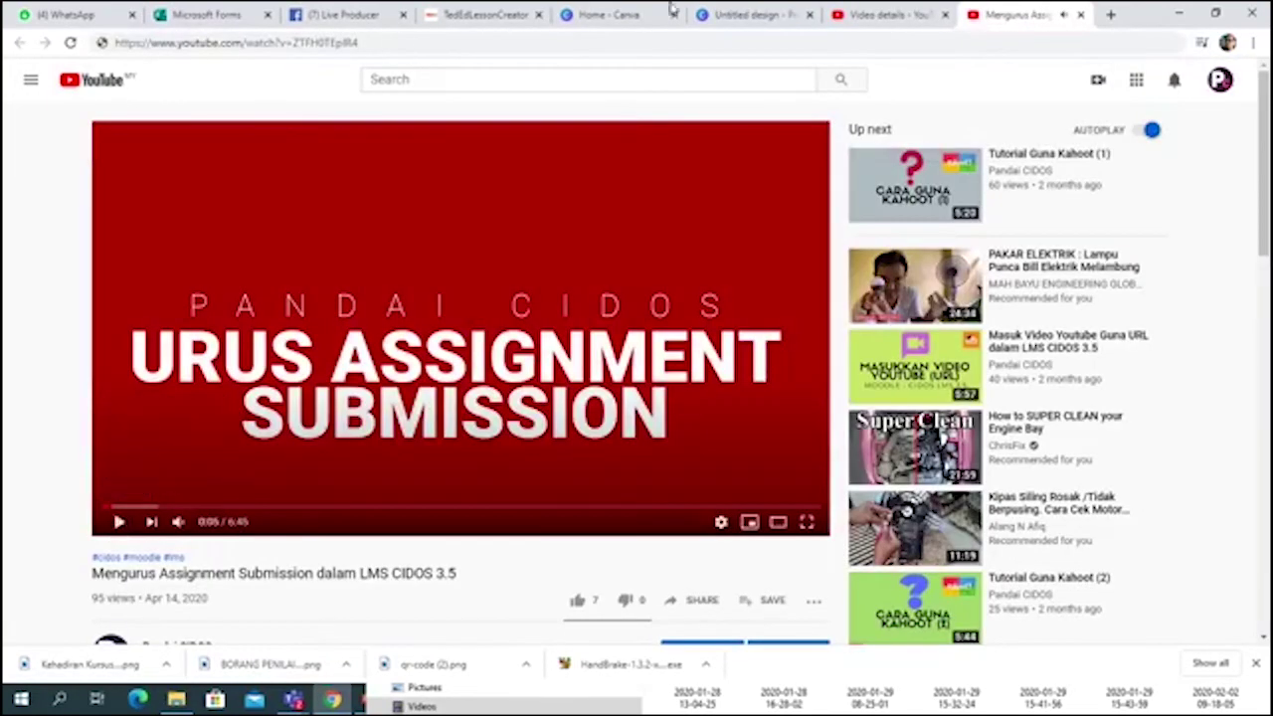
left_click(62, 15)
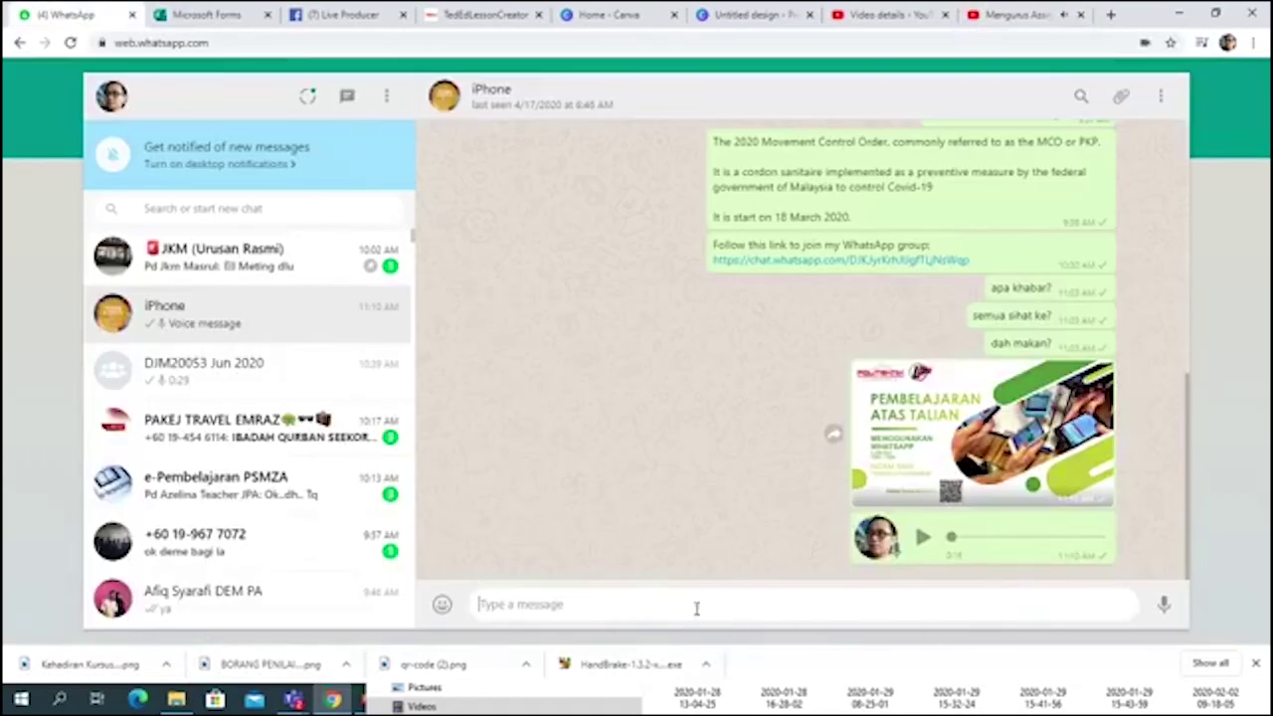
type("https://www.youtube.com/watch?v=ZTFH0TEpIR4")
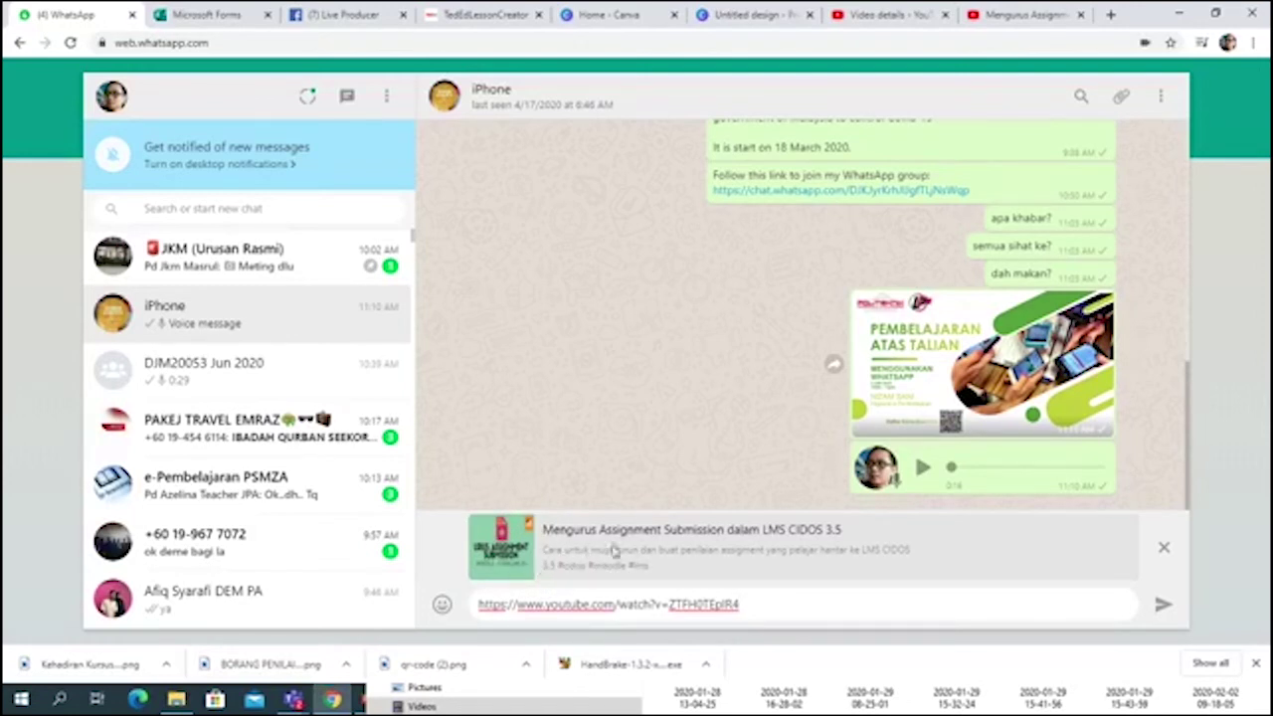
left_click(1162, 607)
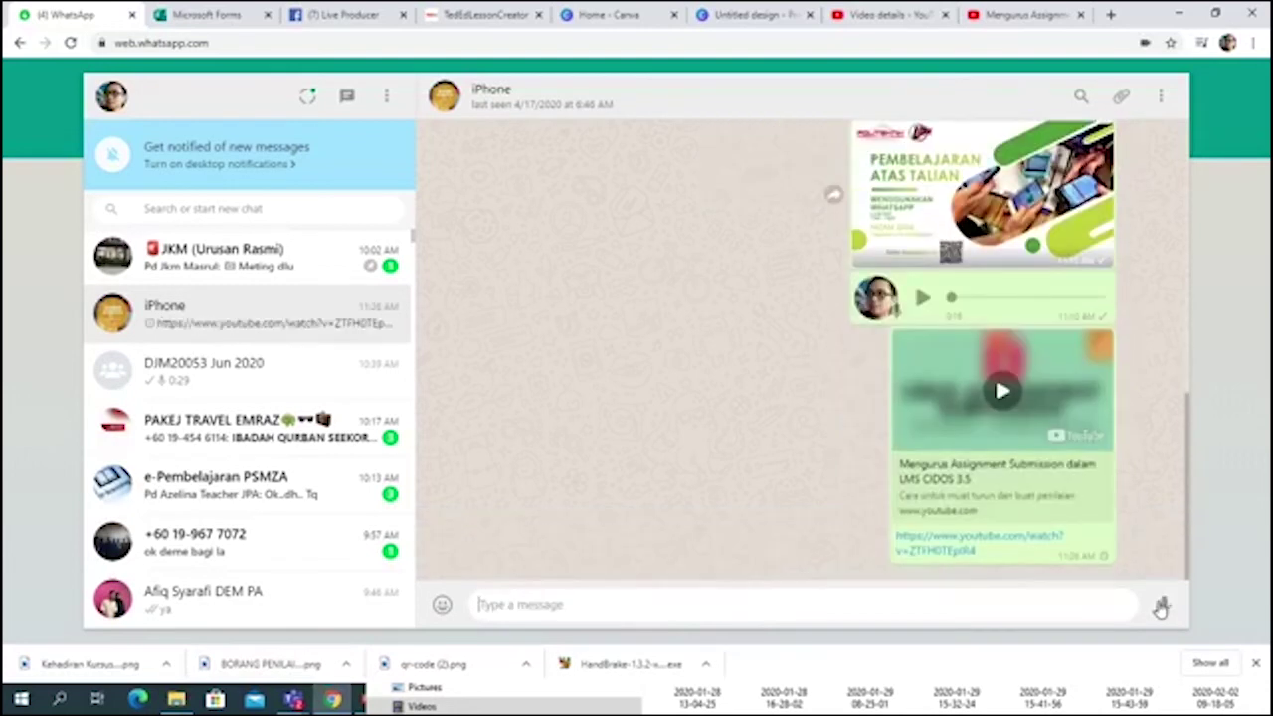
- Send the same video link to the iPhone chat again without its link preview
right_click(762, 603)
left_click(796, 478)
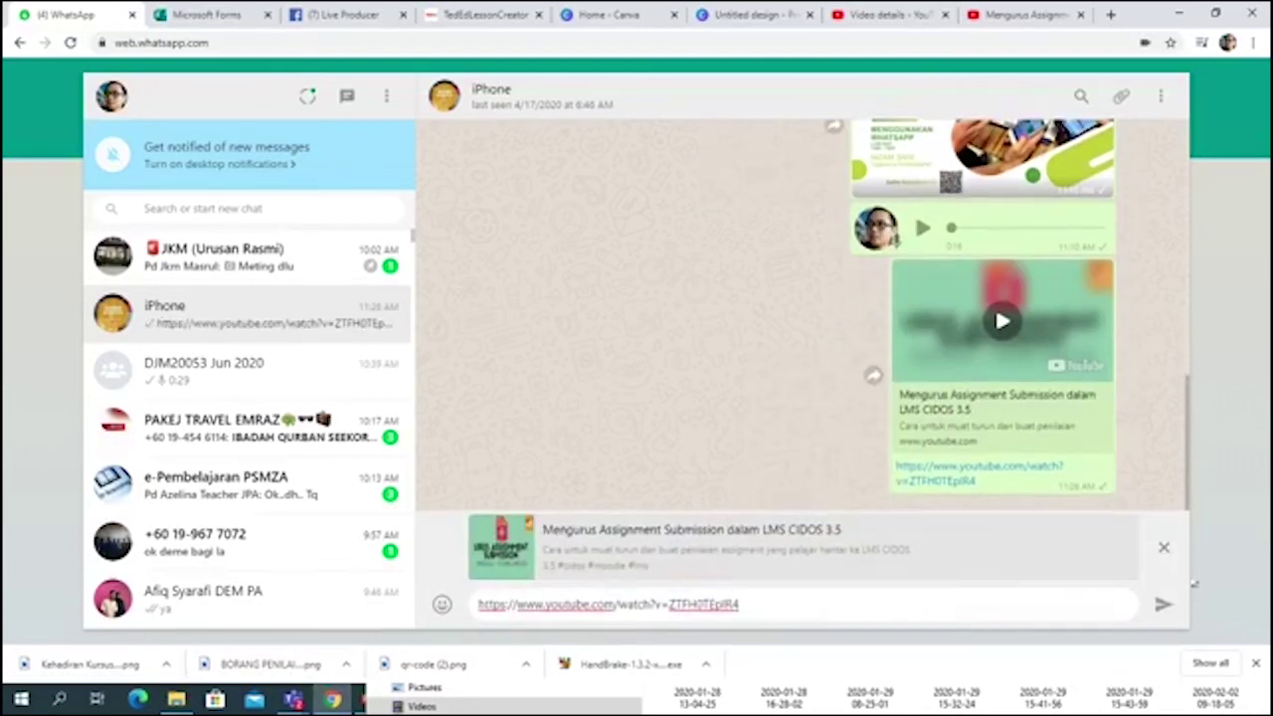
left_click(1162, 550)
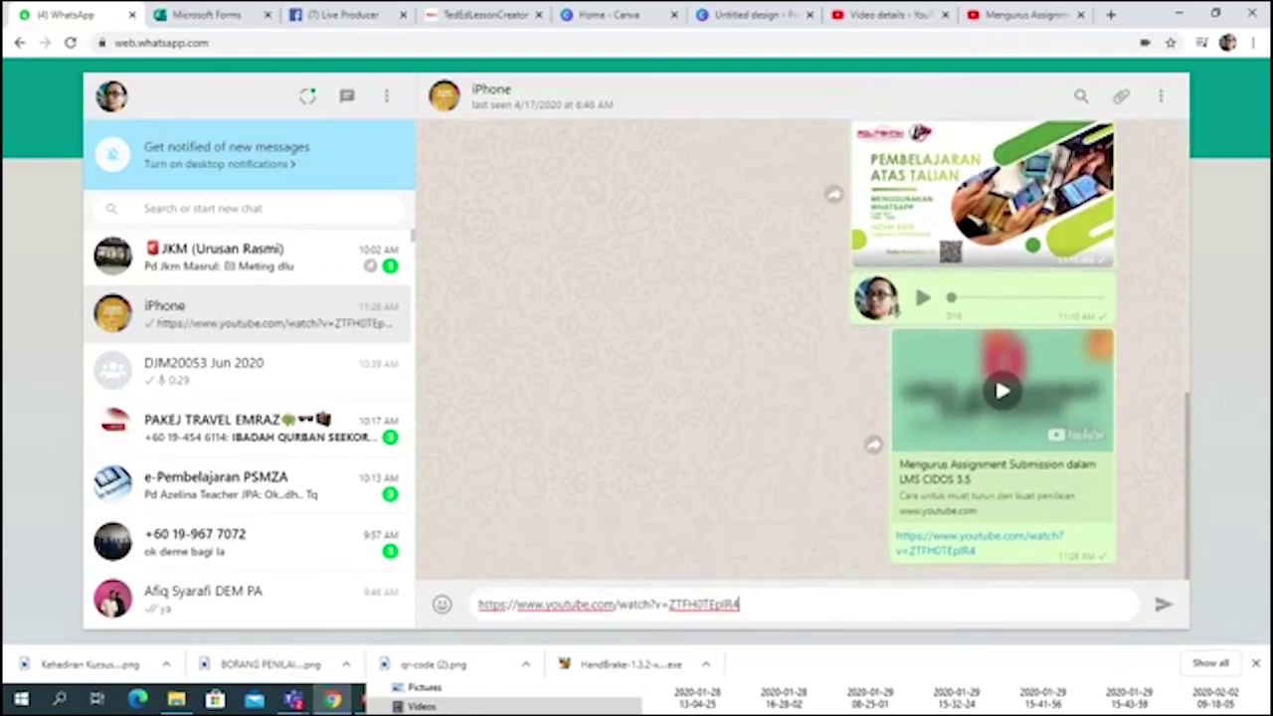
left_click(1163, 606)
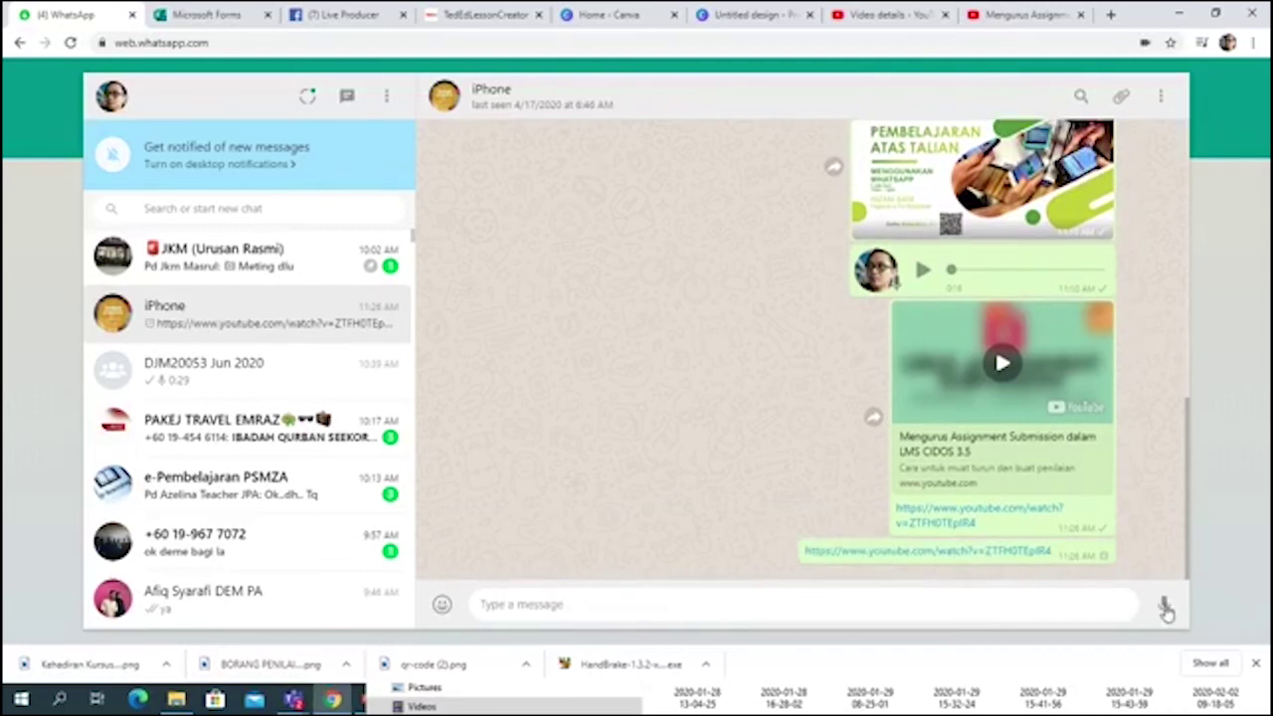
right_click(615, 605)
left_click(655, 499)
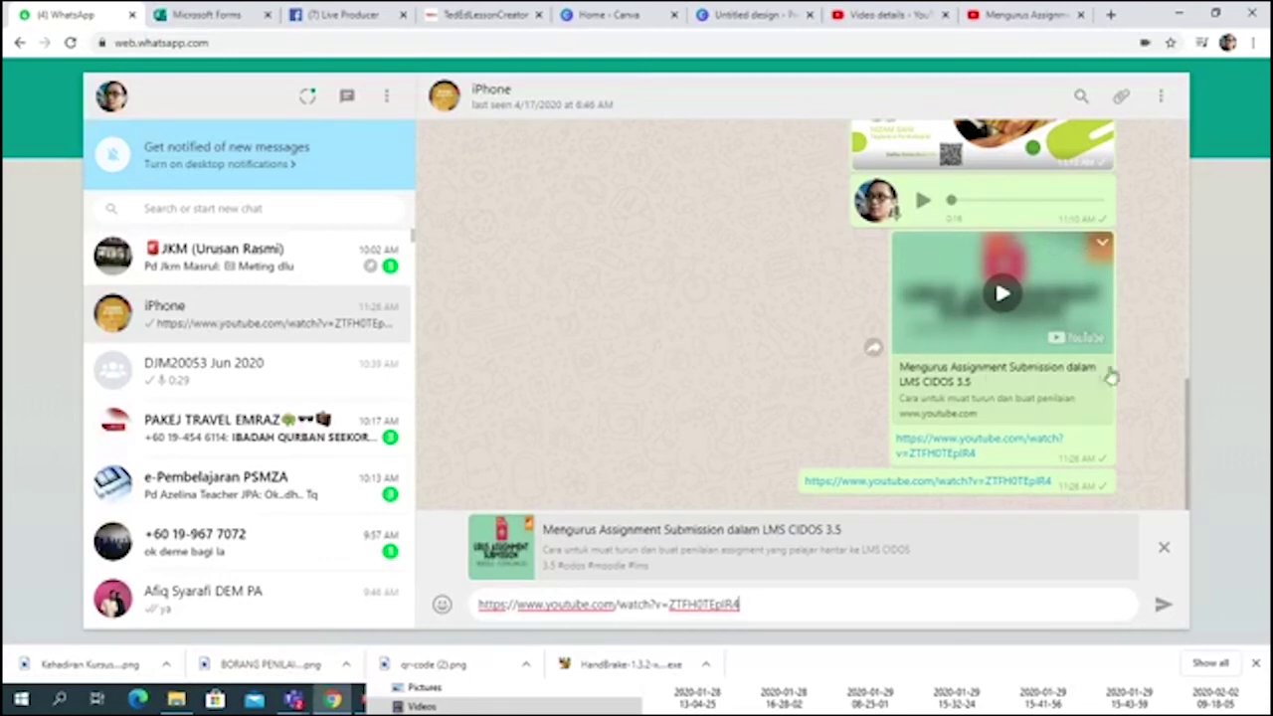
left_click_drag(762, 605, 441, 597)
key("BackSpace")
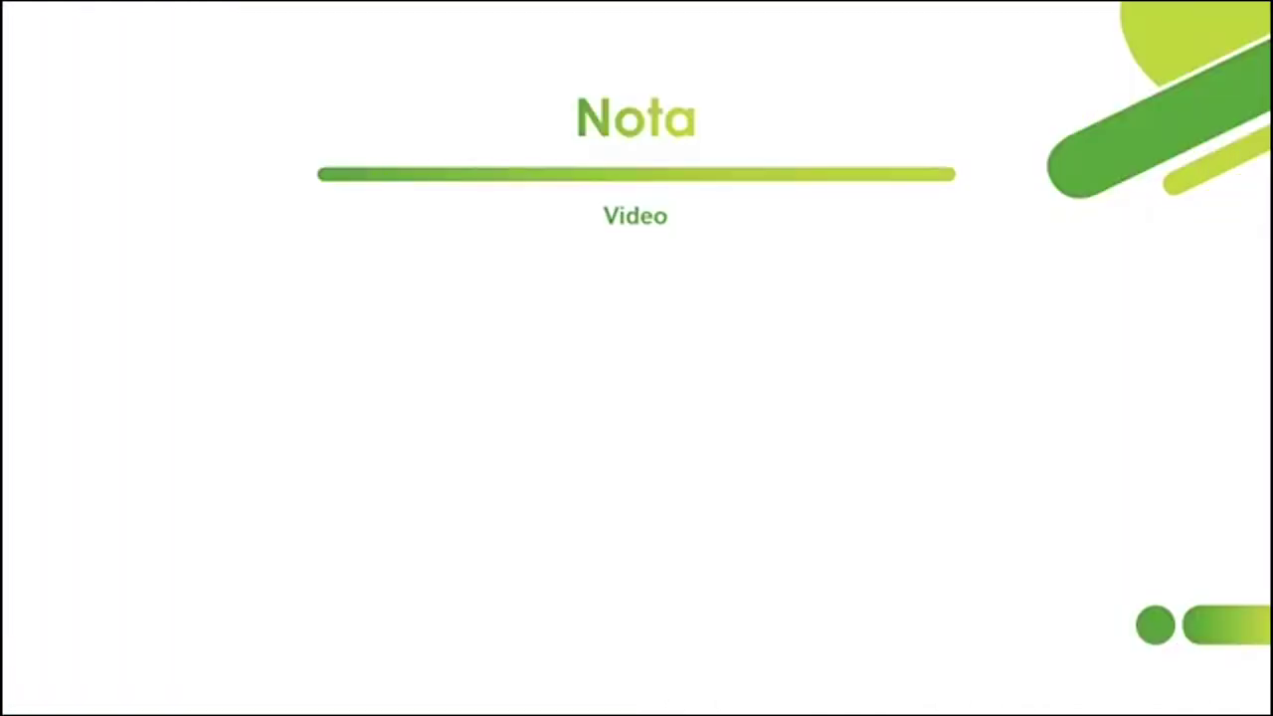
- Reveal the bullet points on the video notes slide in the slide show
left_click(13, 356)
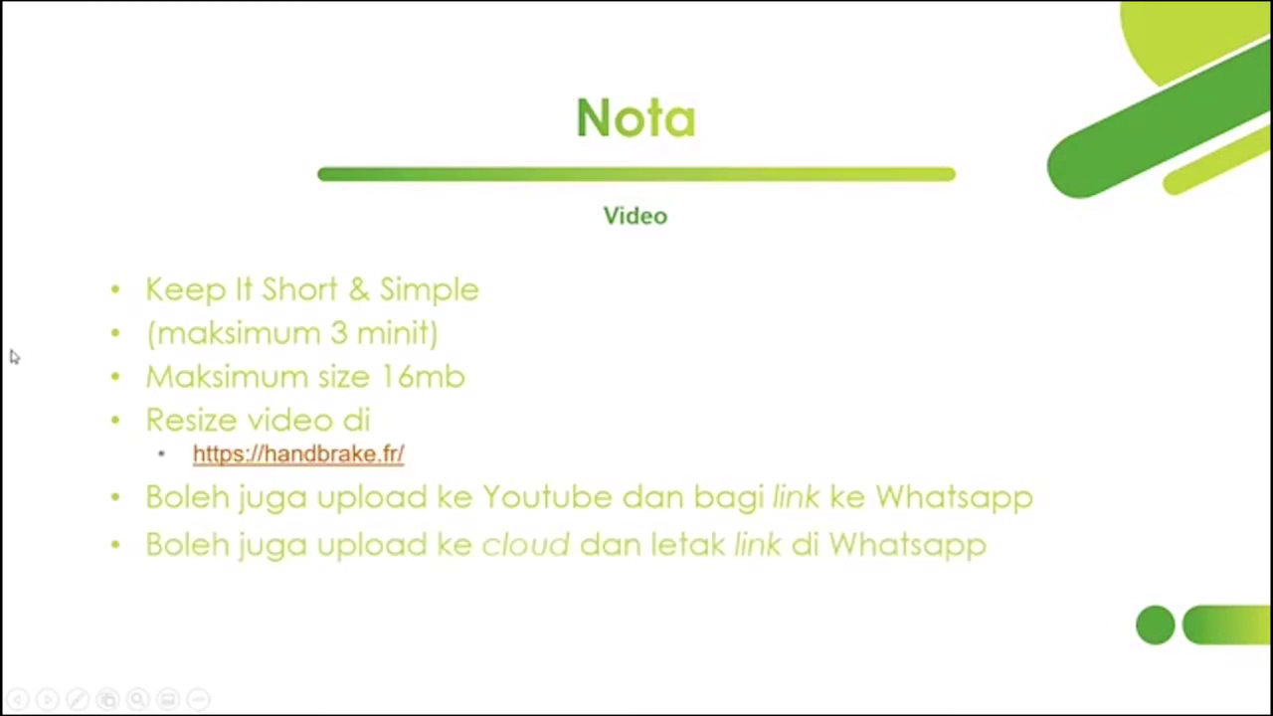